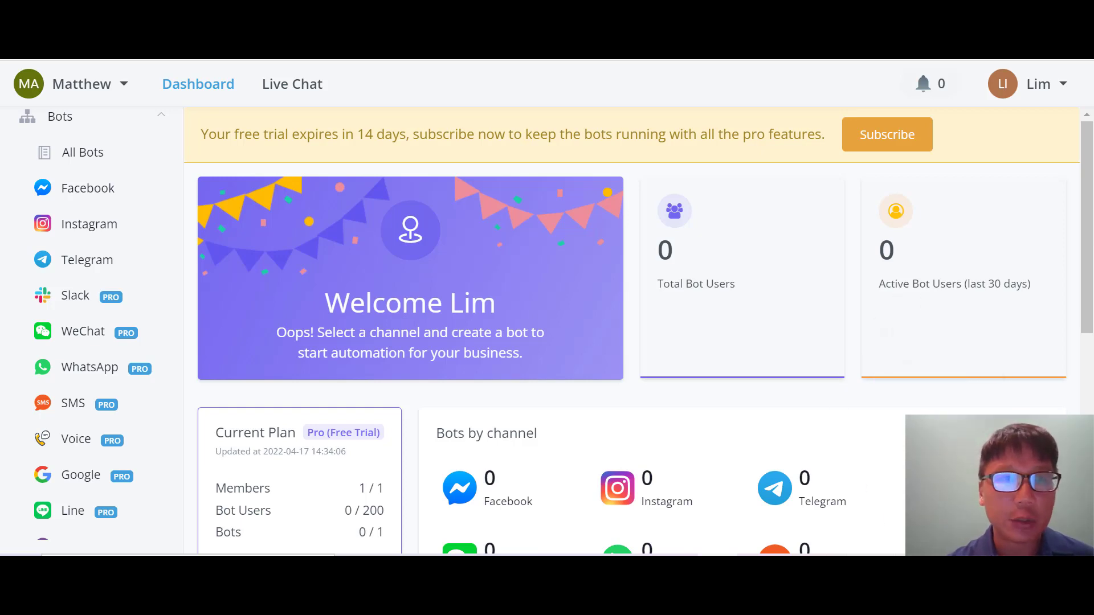
Start the guided quick tour from the account menu and dismiss its welcome tip.
{"action": "mouse_move", "coordinate": [730, 364]}
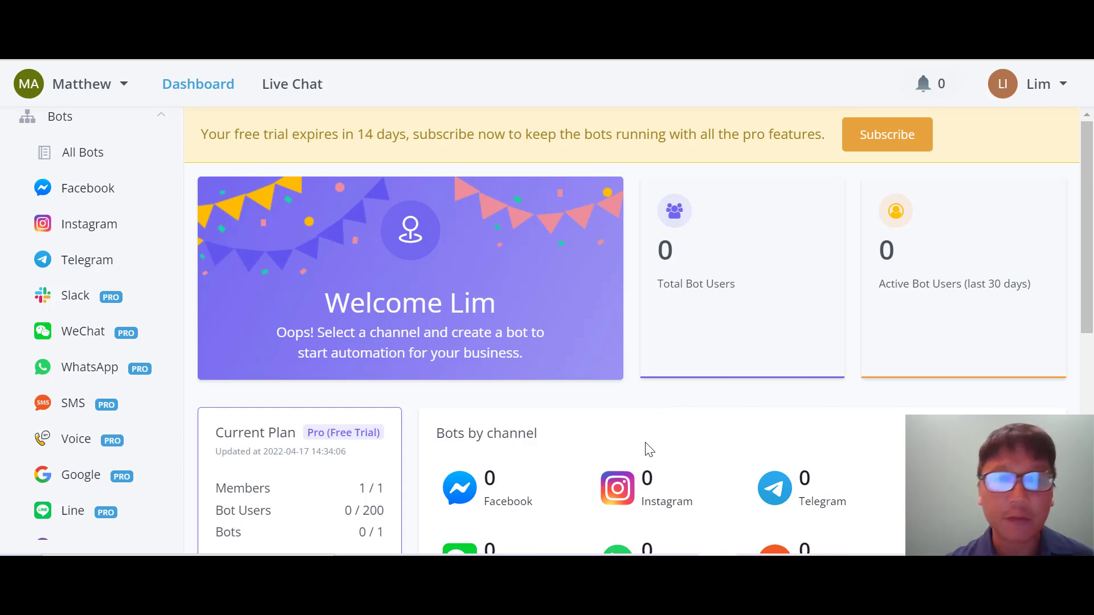
{"action": "left_click", "coordinate": [1058, 83]}
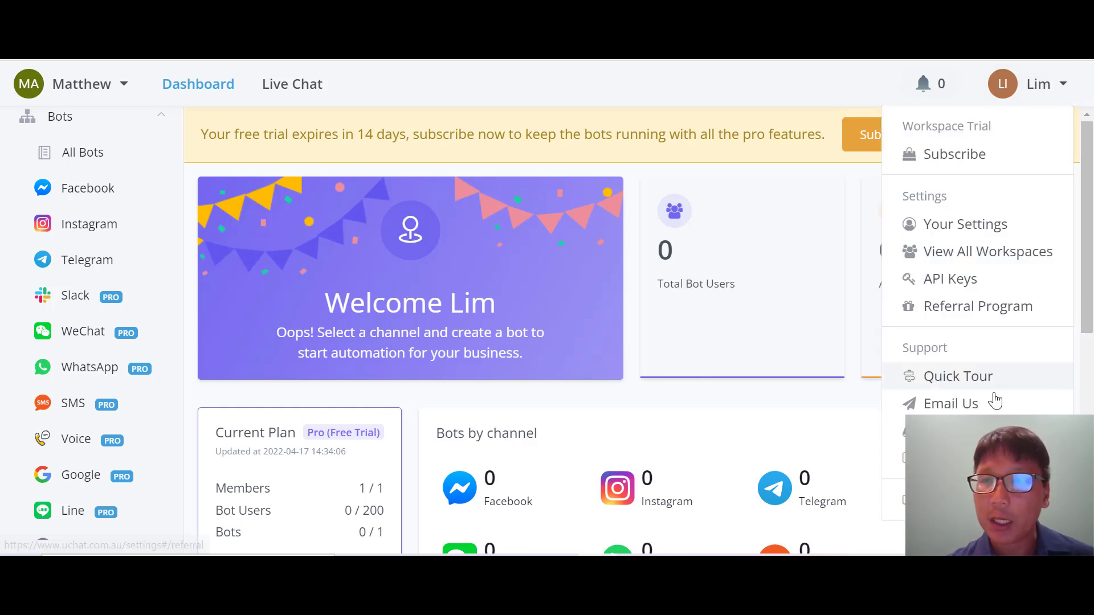
{"action": "left_click", "coordinate": [955, 385]}
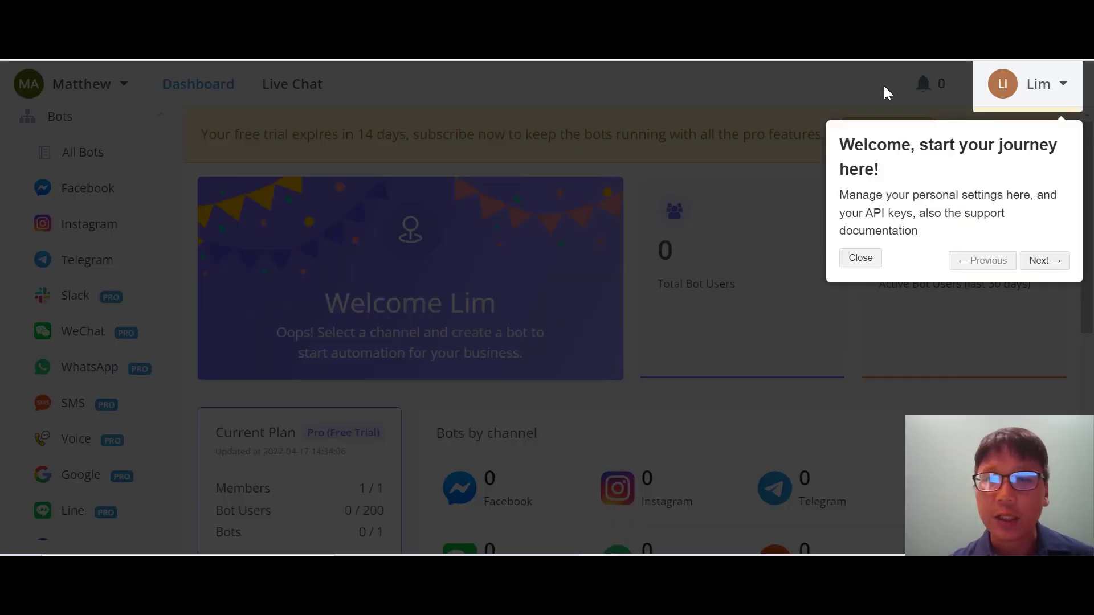
{"action": "left_click", "coordinate": [861, 259]}
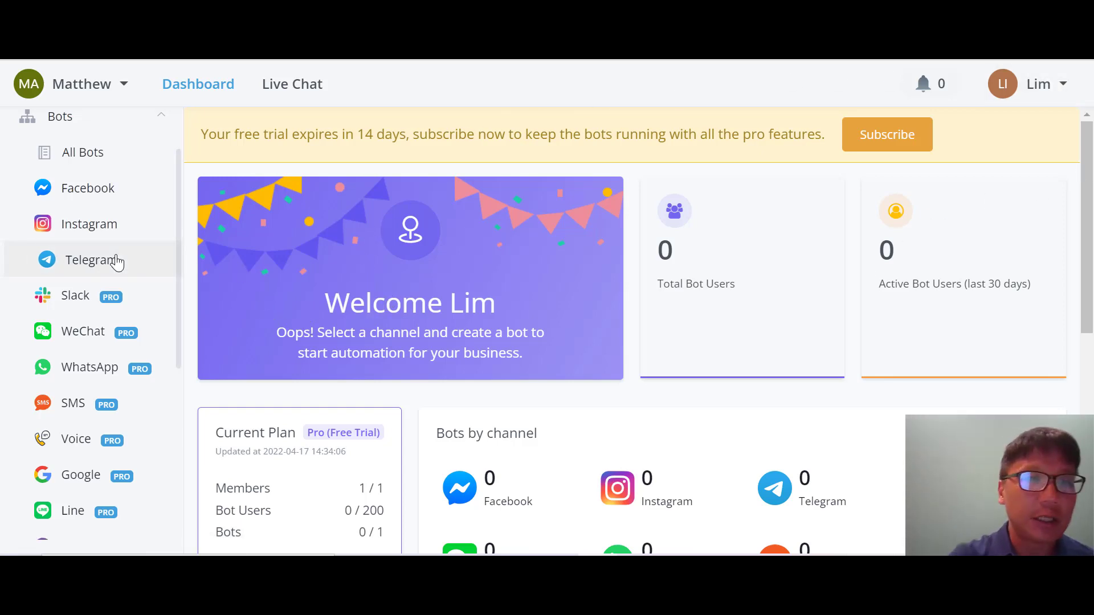
Review the channel list, then open the Video Tutorial card among the dashboard resources.
{"action": "scroll", "coordinate": [114, 260], "scroll_direction": "up", "scroll_amount": 2}
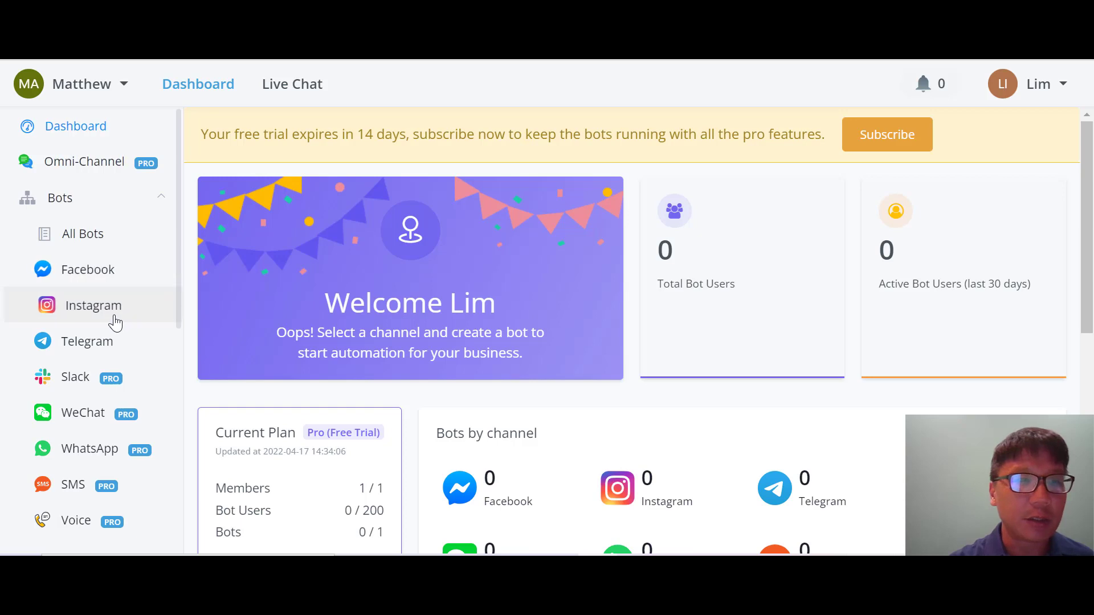
{"action": "scroll", "coordinate": [101, 344], "scroll_direction": "down", "scroll_amount": 3}
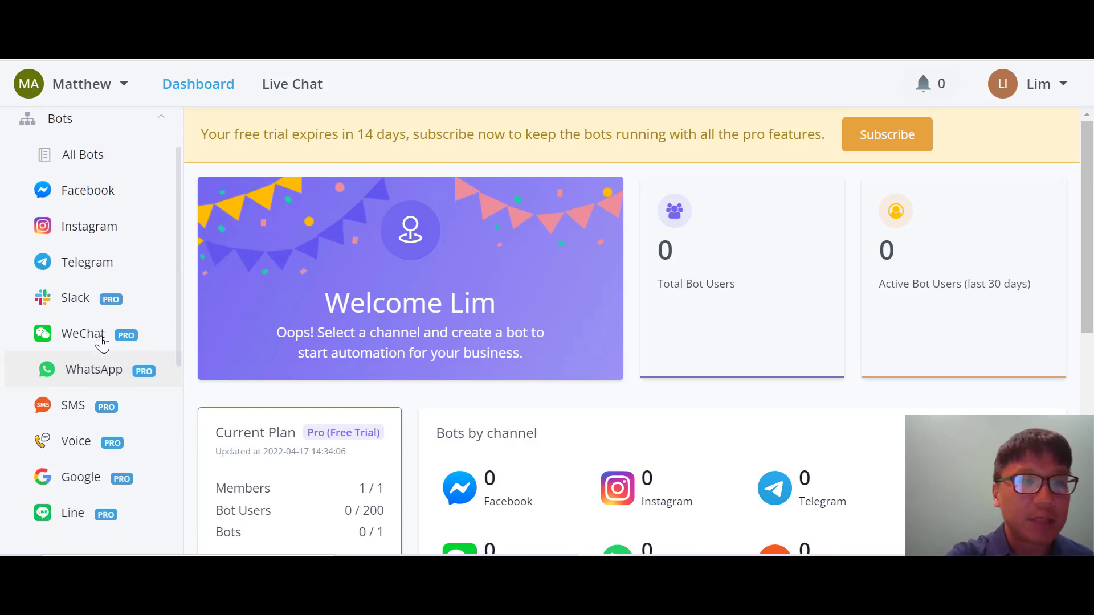
{"action": "scroll", "coordinate": [101, 344], "scroll_direction": "down", "scroll_amount": 3}
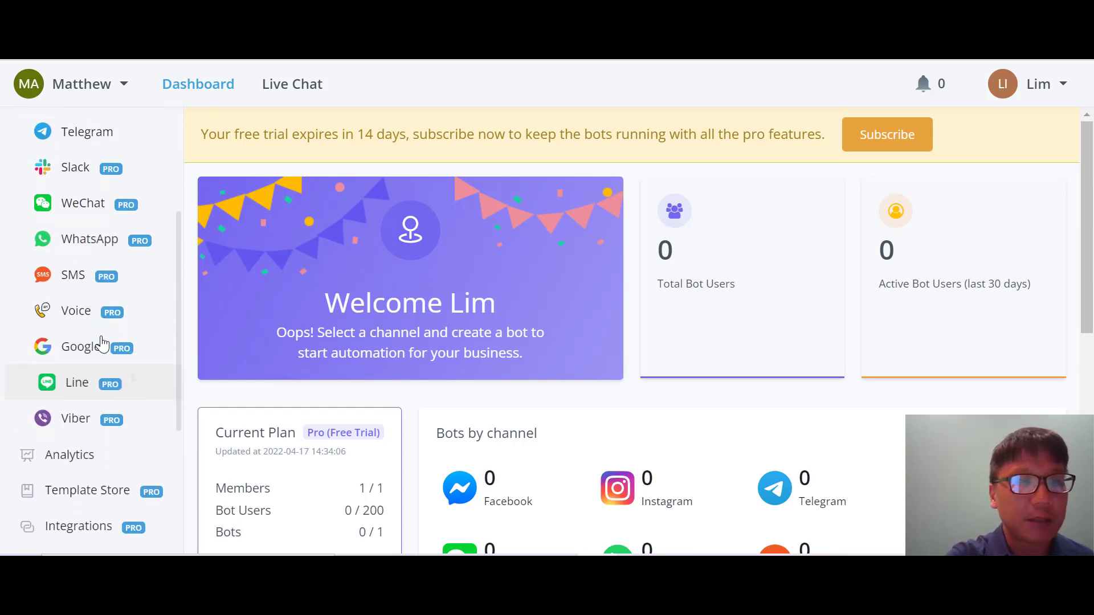
{"action": "scroll", "coordinate": [102, 344], "scroll_direction": "down", "scroll_amount": 3}
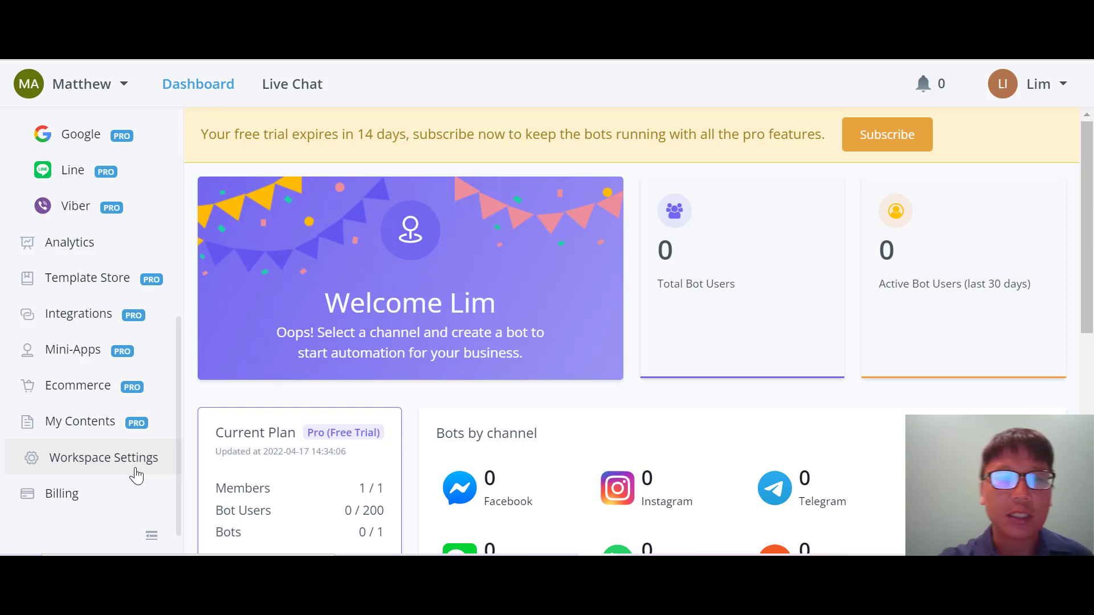
{"action": "scroll", "coordinate": [136, 476], "scroll_direction": "down", "scroll_amount": 3}
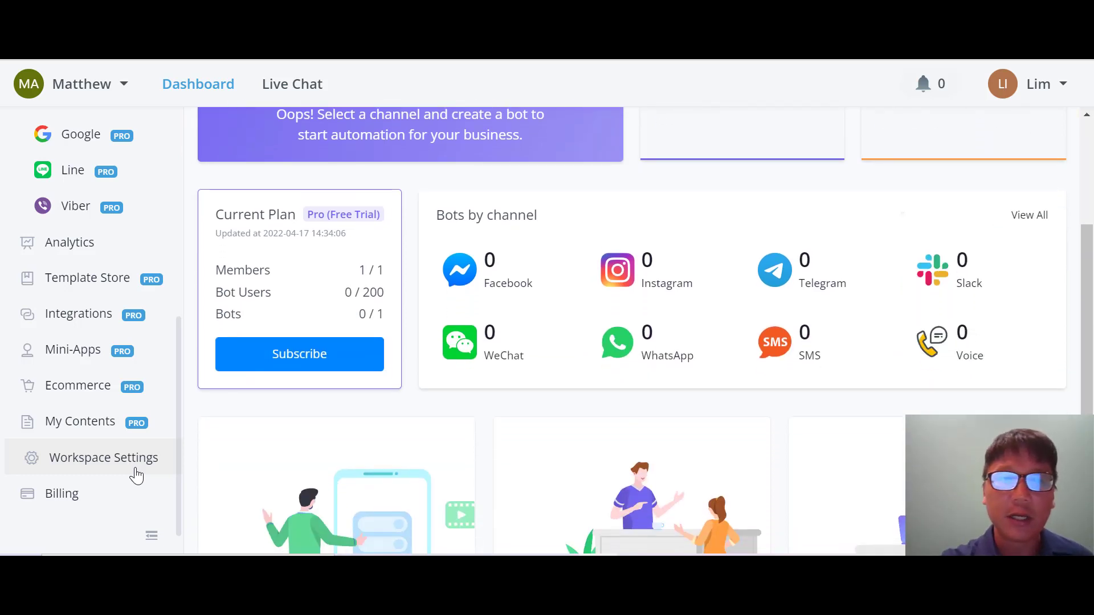
{"action": "scroll", "coordinate": [136, 476], "scroll_direction": "up", "scroll_amount": 3}
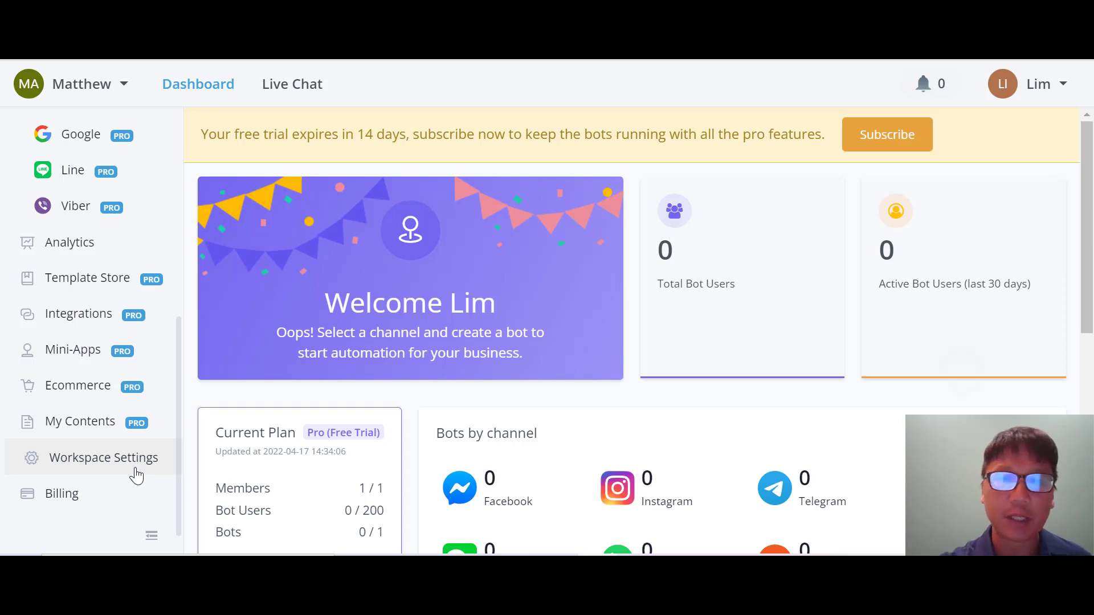
{"action": "scroll", "coordinate": [135, 476], "scroll_direction": "down", "scroll_amount": 3}
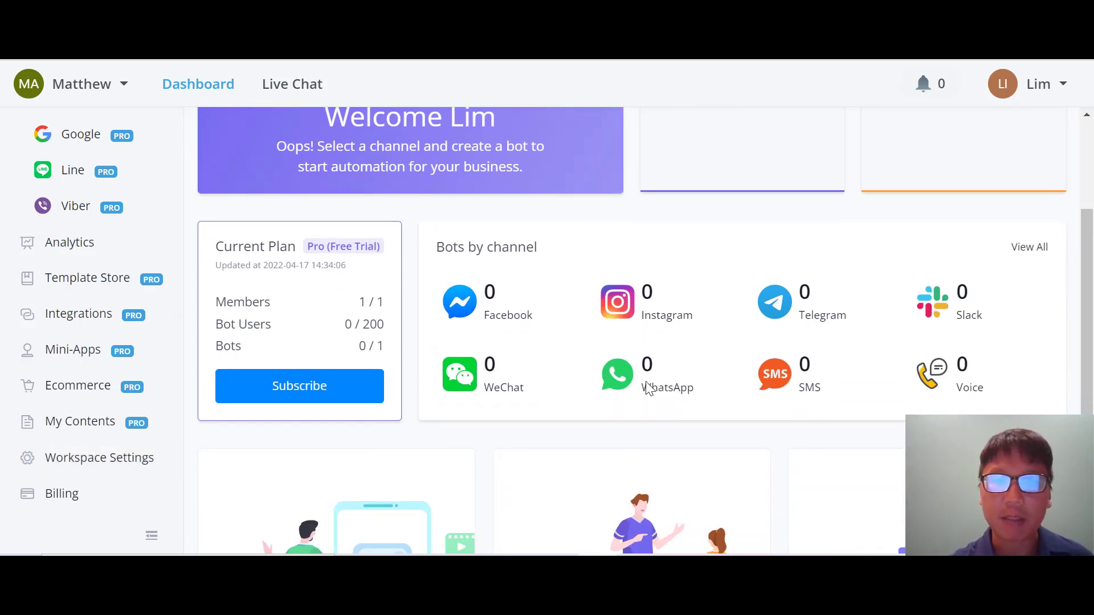
{"action": "scroll", "coordinate": [1025, 361], "scroll_direction": "down", "scroll_amount": 3}
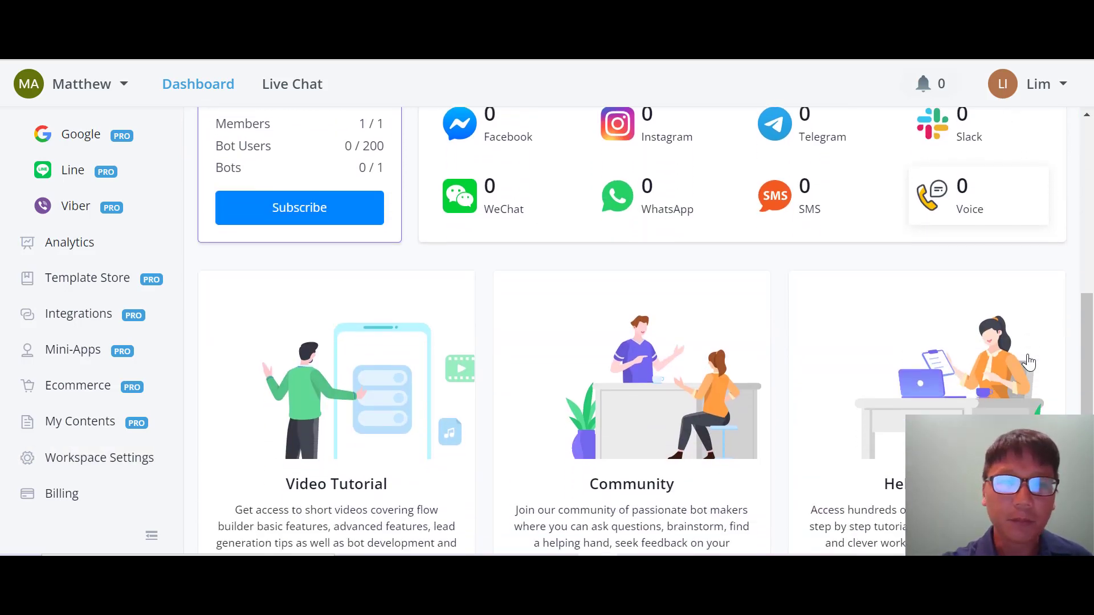
{"action": "scroll", "coordinate": [1028, 362], "scroll_direction": "down", "scroll_amount": 1}
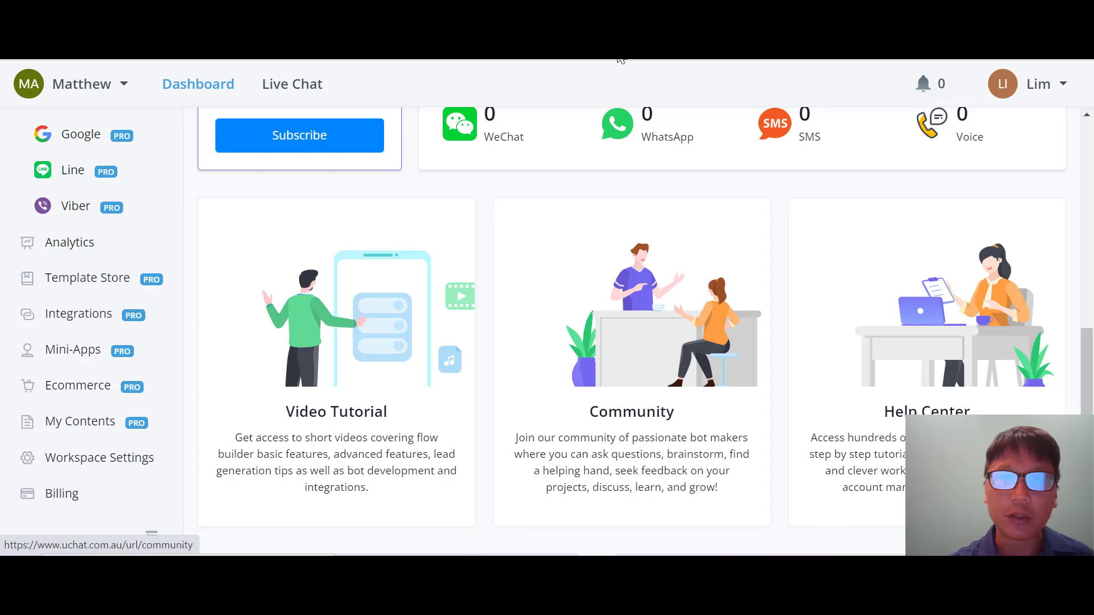
{"action": "left_click", "coordinate": [416, 501]}
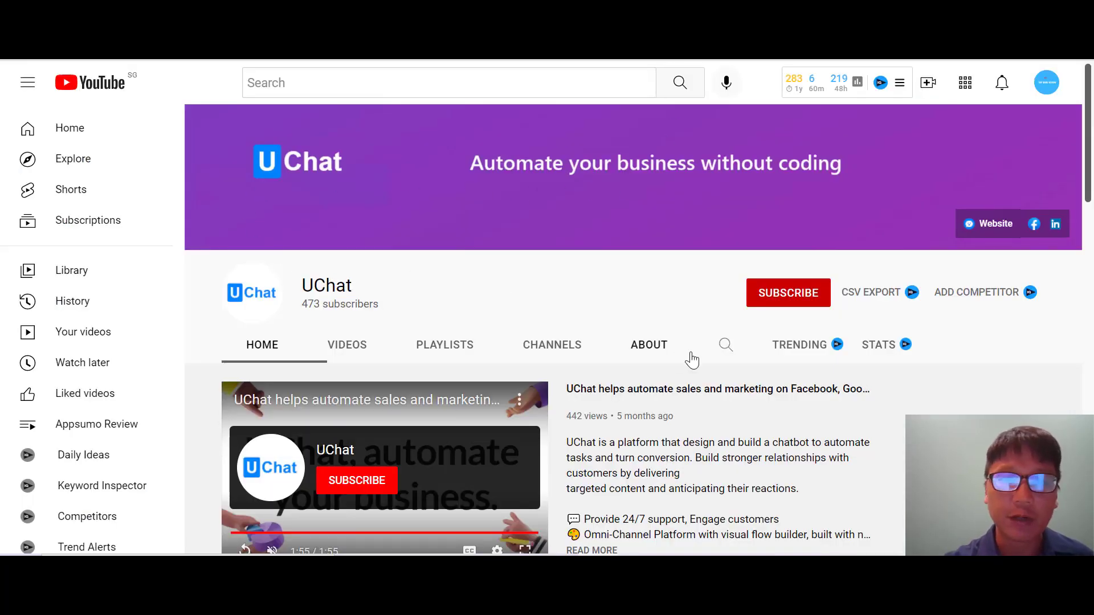
Scroll down the UChat YouTube channel page to browse its tutorial videos.
{"action": "scroll", "coordinate": [692, 360], "scroll_direction": "down", "scroll_amount": 1}
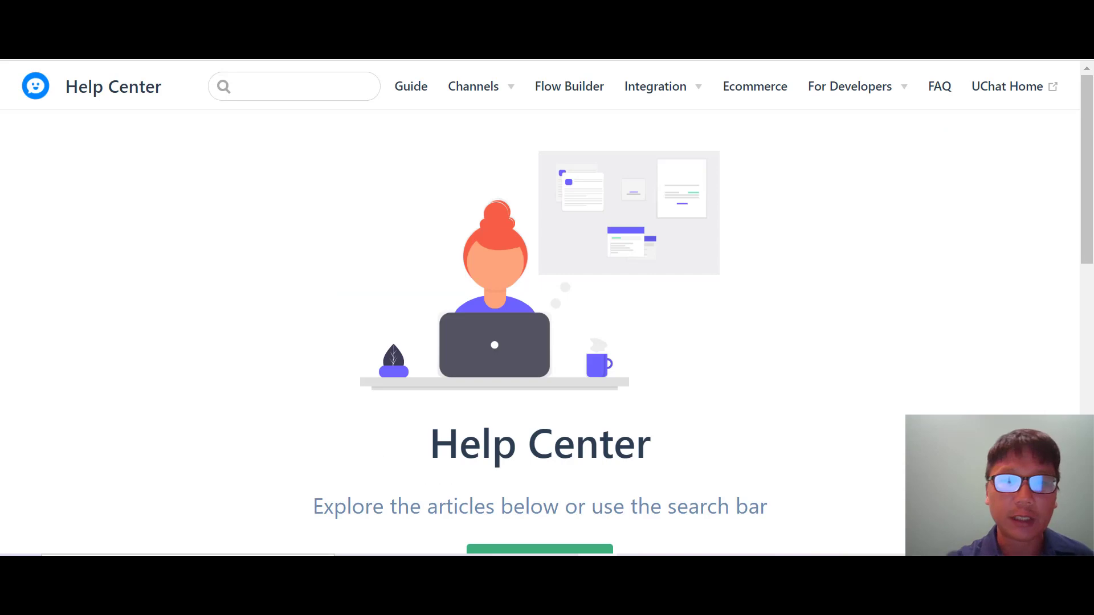
Look over the Help Center's Getting Started, Flow Builder and Integration topics, then return to the dashboard.
{"action": "scroll", "coordinate": [540, 331], "scroll_direction": "down", "scroll_amount": 3}
{"action": "scroll", "coordinate": [541, 331], "scroll_direction": "down", "scroll_amount": 3}
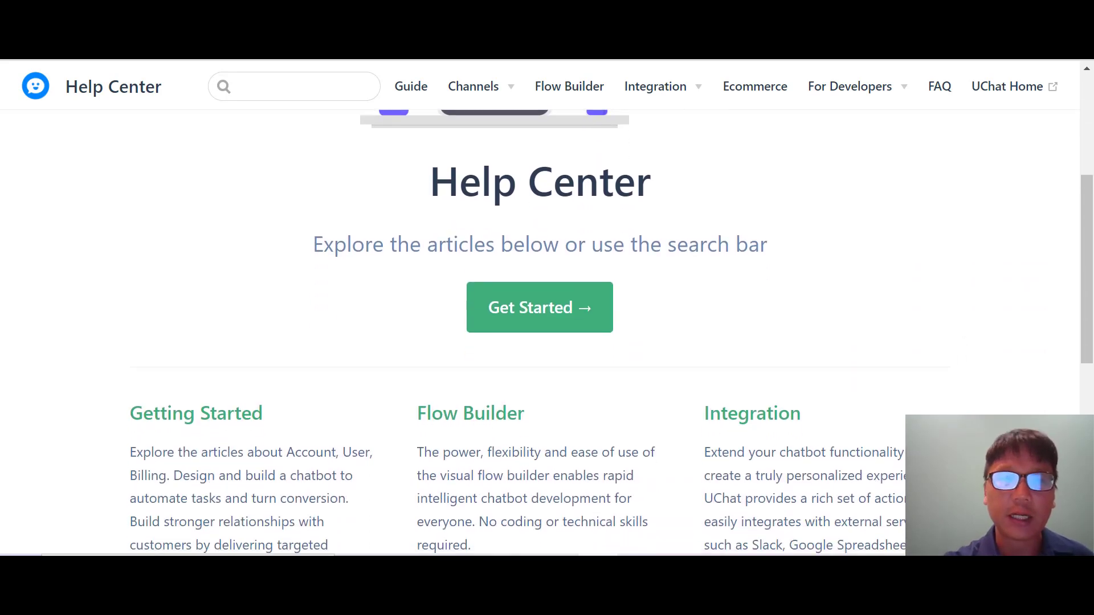
{"action": "scroll", "coordinate": [540, 331], "scroll_direction": "down", "scroll_amount": 2}
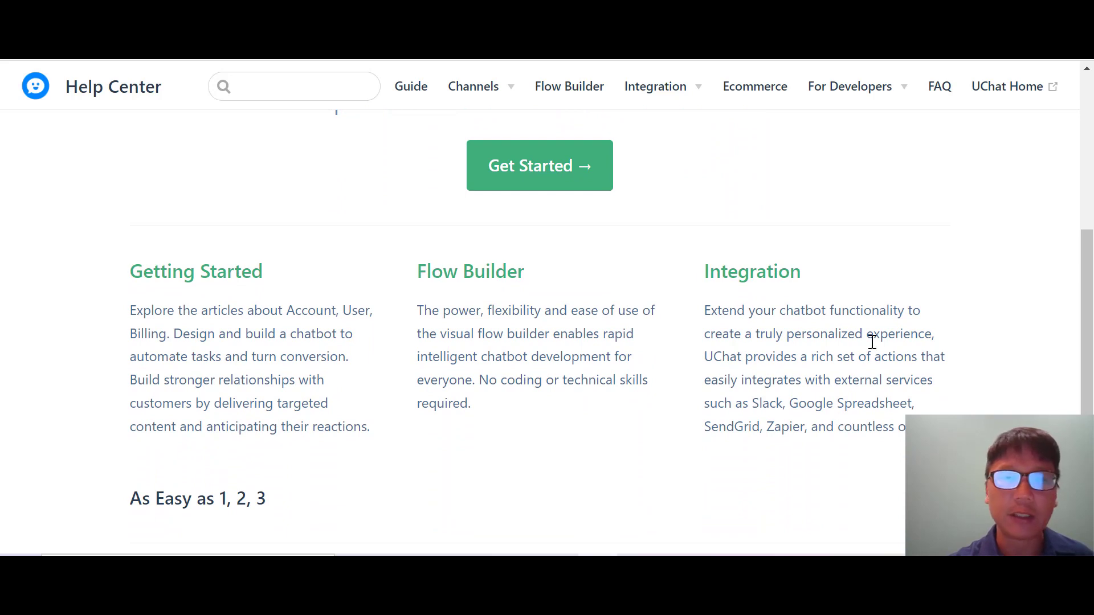
{"action": "left_click", "coordinate": [337, 49]}
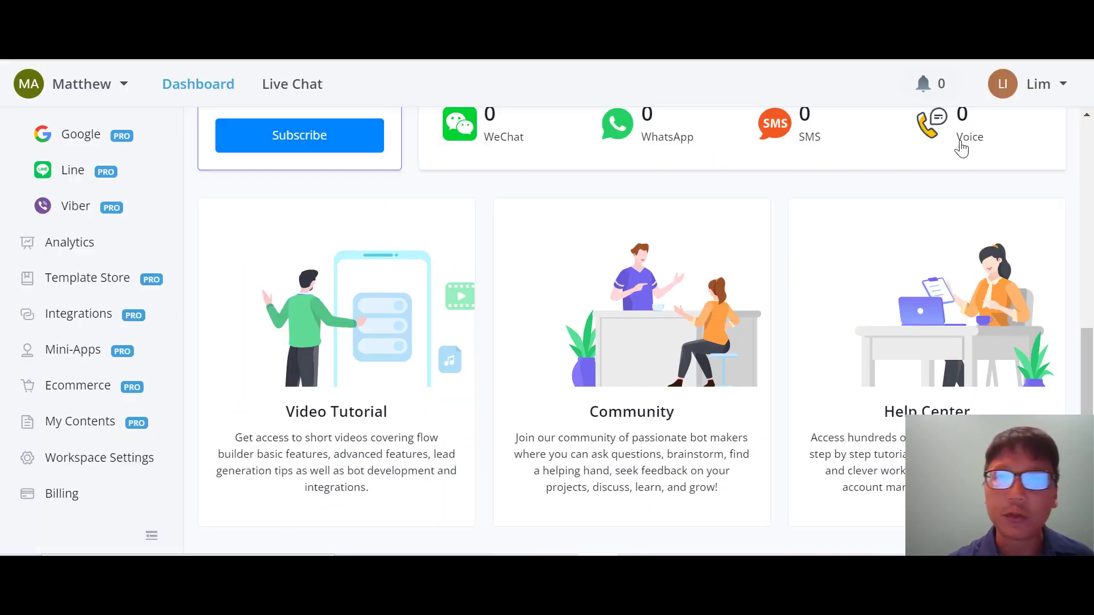
Go to Bots > Facebook and start connecting a Facebook Page and Instagram.
{"action": "left_click", "coordinate": [1038, 85]}
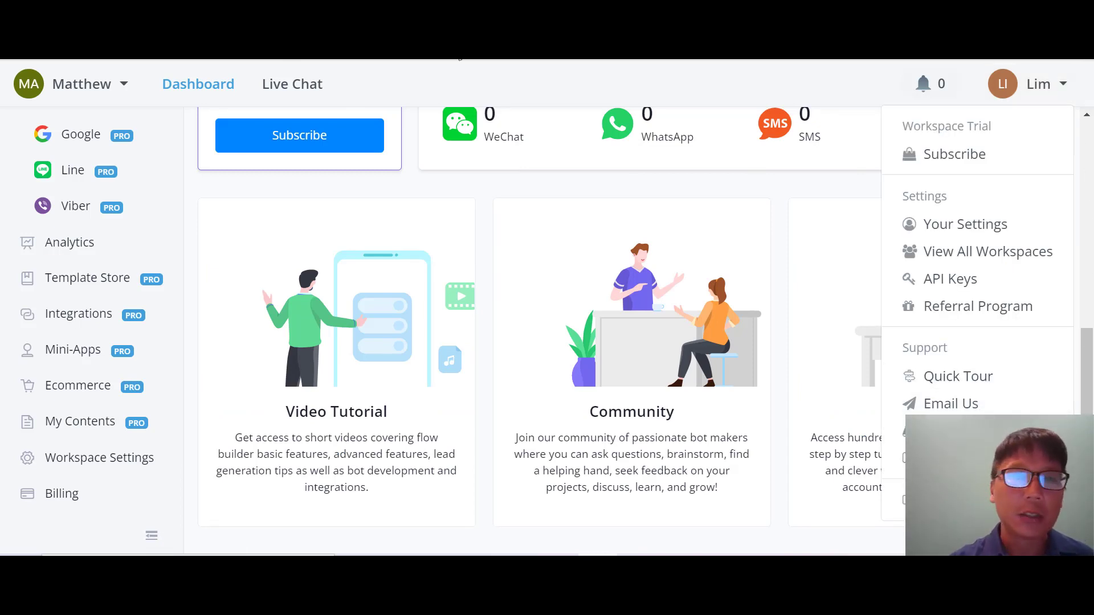
{"action": "scroll", "coordinate": [533, 331], "scroll_direction": "up", "scroll_amount": 8}
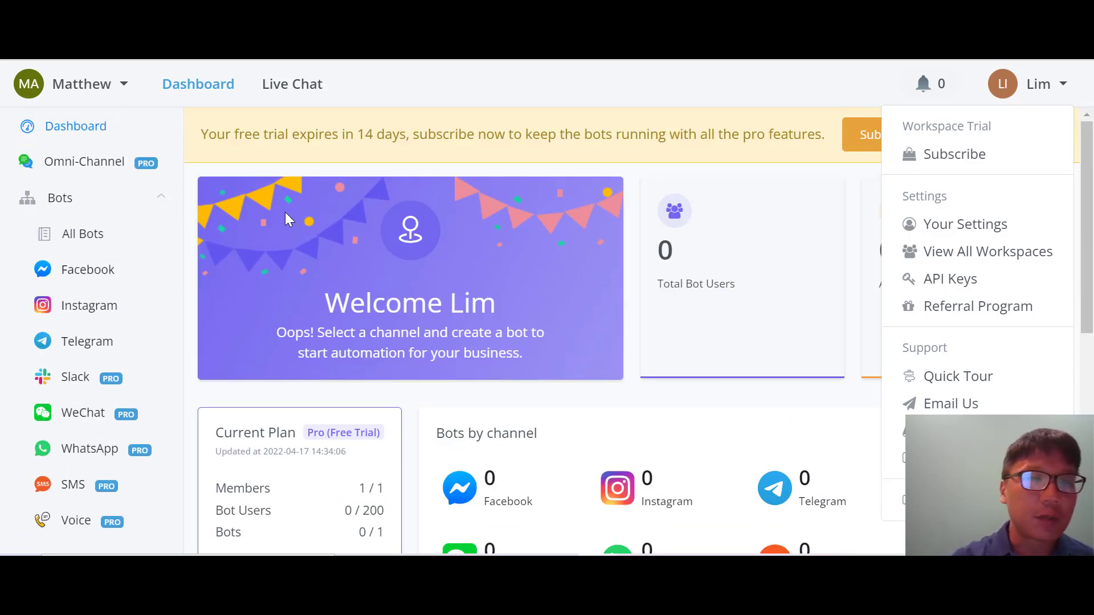
{"action": "left_click", "coordinate": [97, 273]}
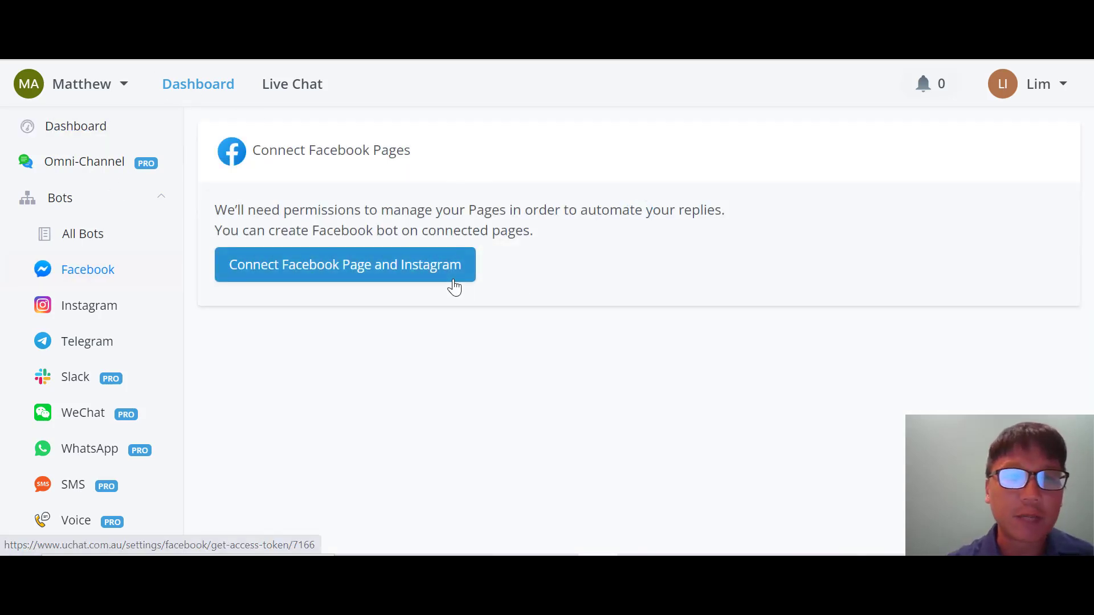
{"action": "left_click", "coordinate": [402, 278]}
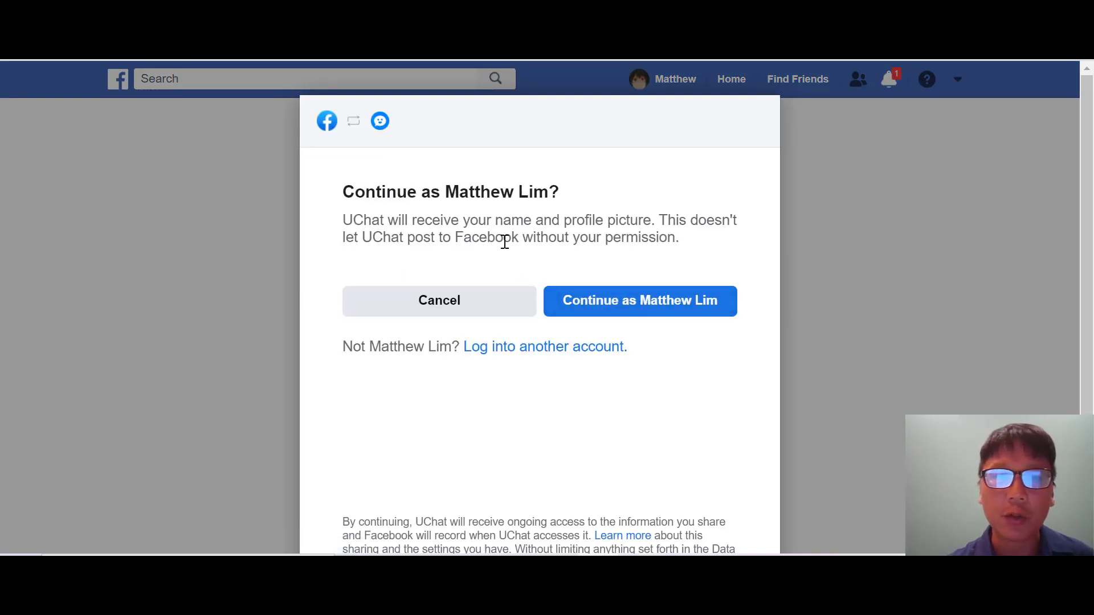
Continue with the signed-in account, skip Instagram Business Accounts, and select the Facebook page.
{"action": "left_click", "coordinate": [684, 314]}
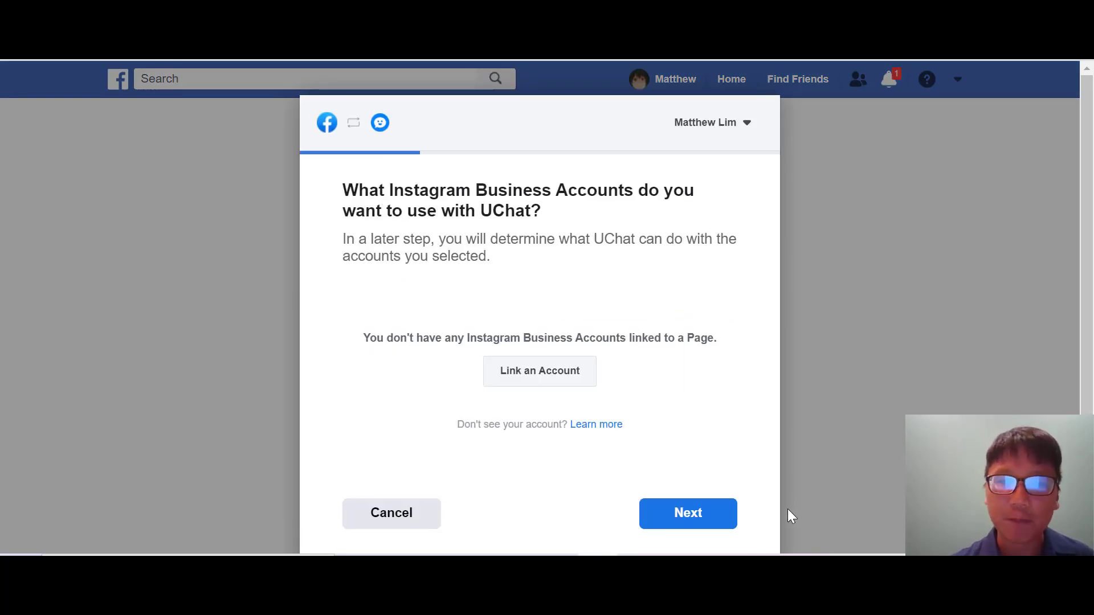
{"action": "left_click", "coordinate": [713, 514]}
{"action": "left_click", "coordinate": [718, 352]}
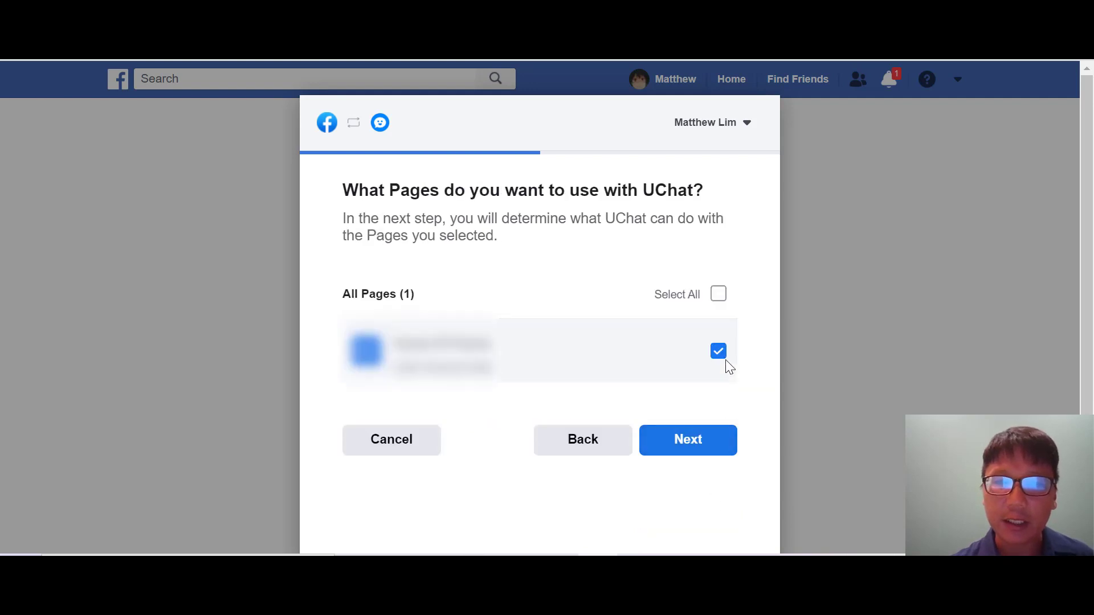
{"action": "left_click", "coordinate": [678, 442]}
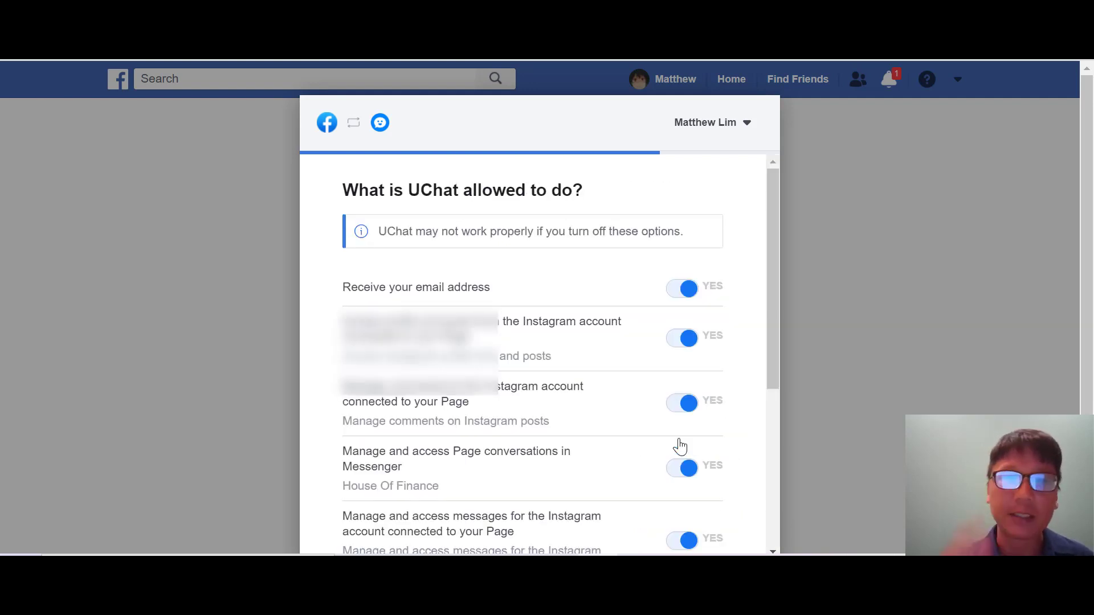
Grant UChat the page permissions and acknowledge the completed link.
{"action": "scroll", "coordinate": [680, 445], "scroll_direction": "down", "scroll_amount": 10}
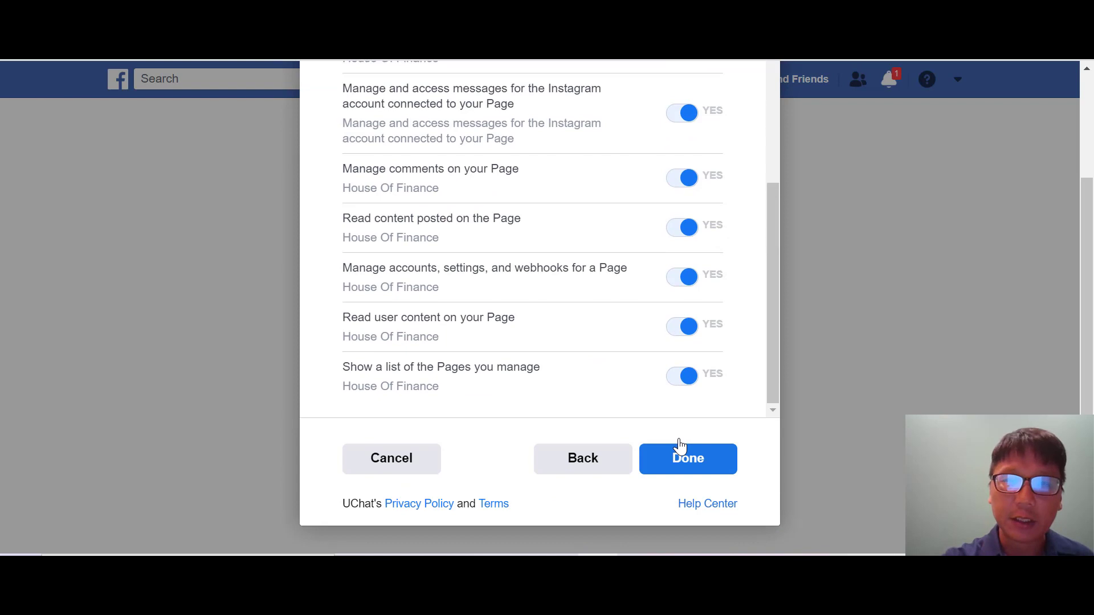
{"action": "scroll", "coordinate": [680, 446], "scroll_direction": "up", "scroll_amount": 1}
{"action": "scroll", "coordinate": [680, 446], "scroll_direction": "down", "scroll_amount": 1}
{"action": "left_click", "coordinate": [680, 447]}
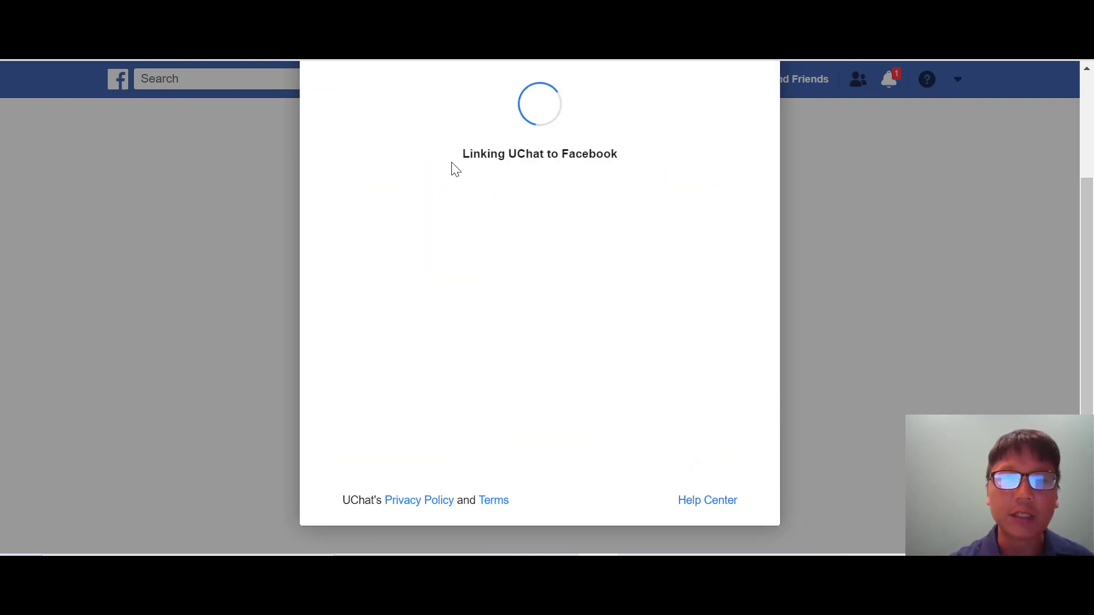
{"action": "left_click", "coordinate": [515, 201]}
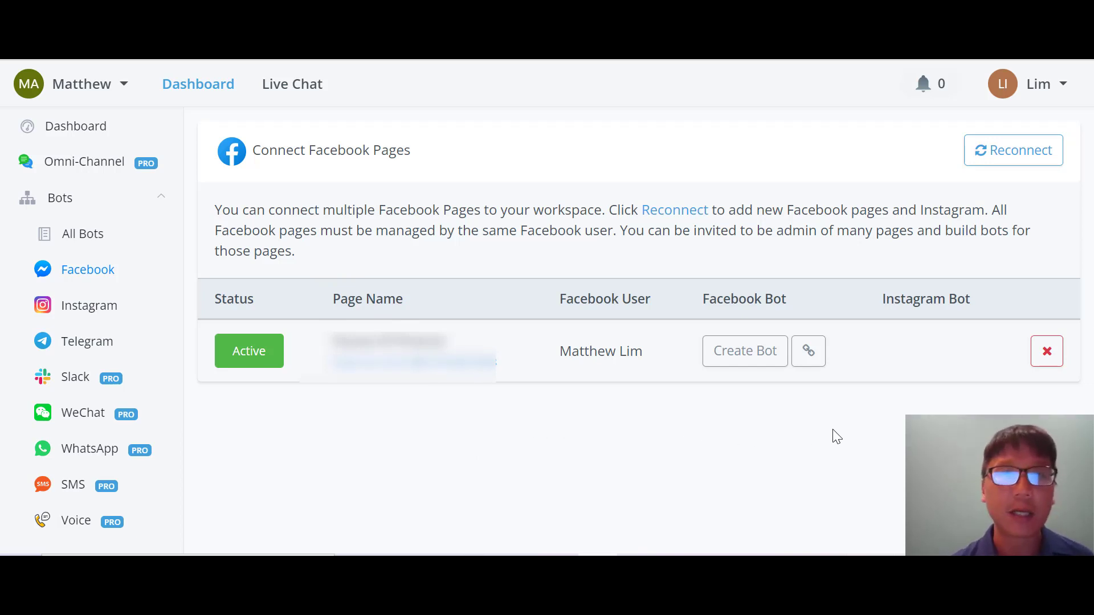
Start creating a bot for the newly connected Active Facebook page.
{"action": "left_click", "coordinate": [746, 358]}
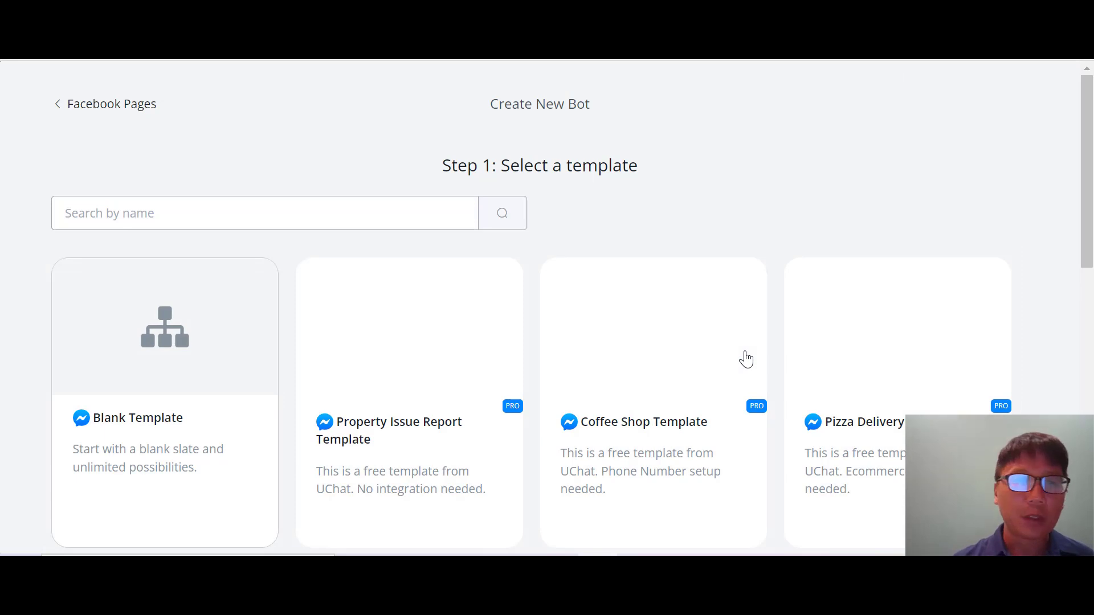
Browse the Step 1 template cards and choose Blank Template's Start Blank Flow.
{"action": "scroll", "coordinate": [453, 195], "scroll_direction": "down", "scroll_amount": 1}
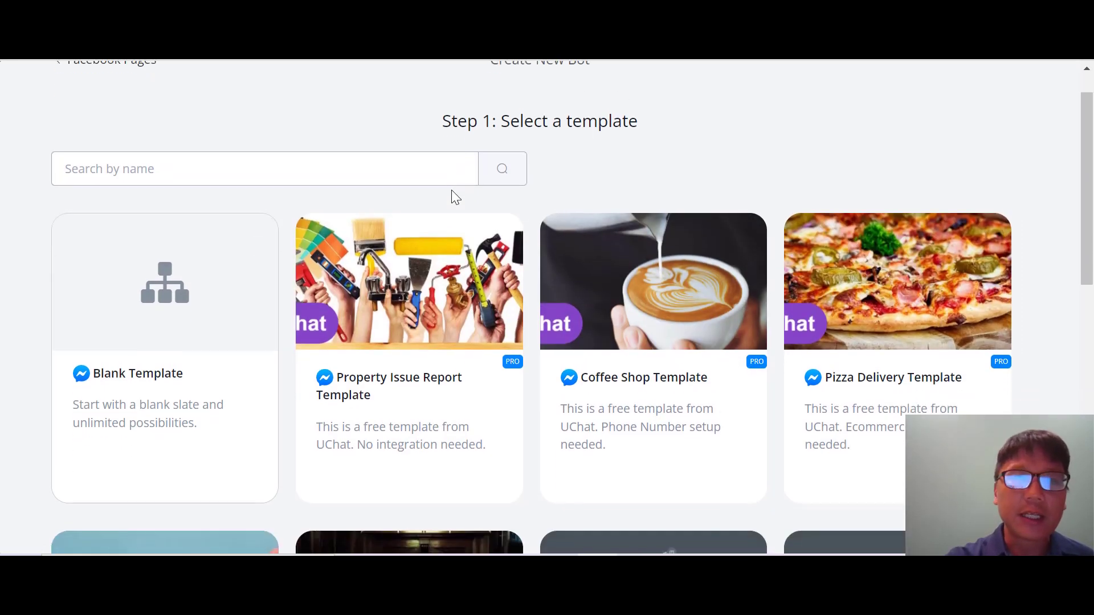
{"action": "scroll", "coordinate": [451, 189], "scroll_direction": "down", "scroll_amount": 2}
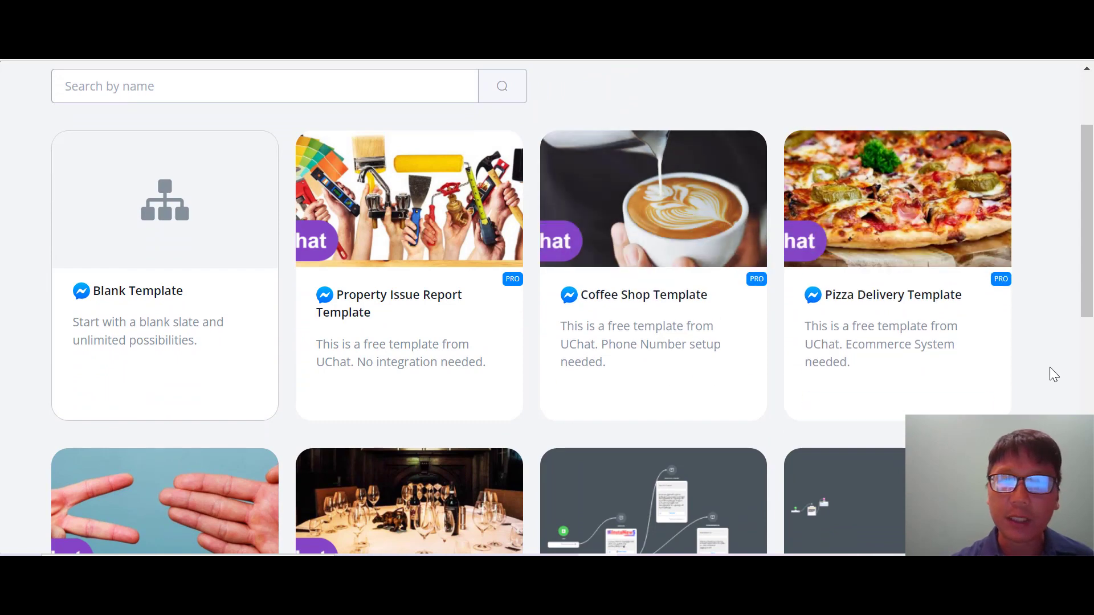
{"action": "scroll", "coordinate": [1049, 367], "scroll_direction": "down", "scroll_amount": 5}
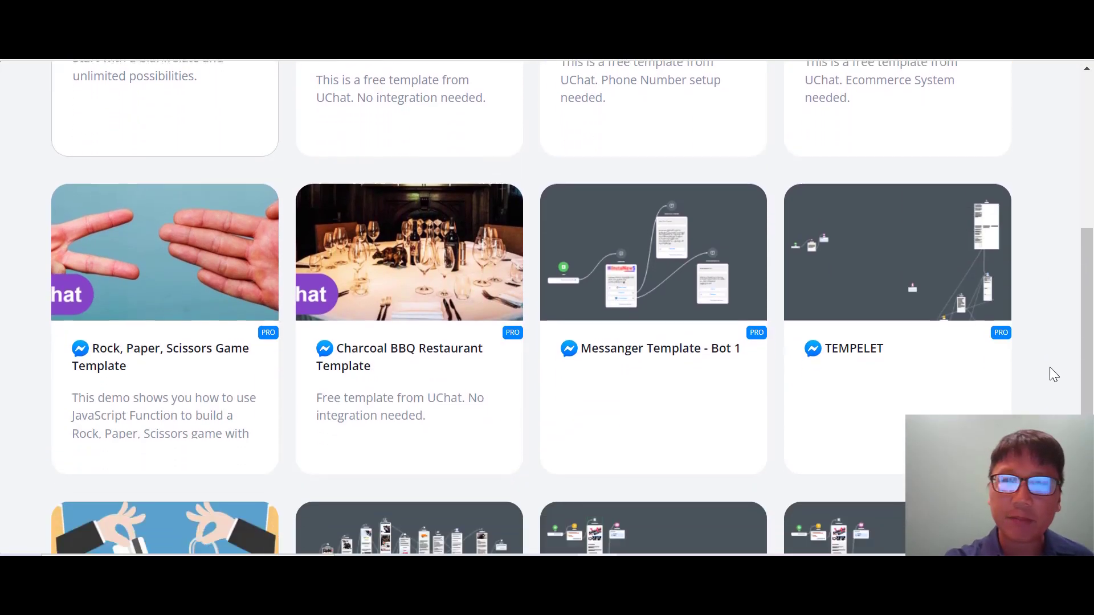
{"action": "scroll", "coordinate": [1050, 368], "scroll_direction": "down", "scroll_amount": 1}
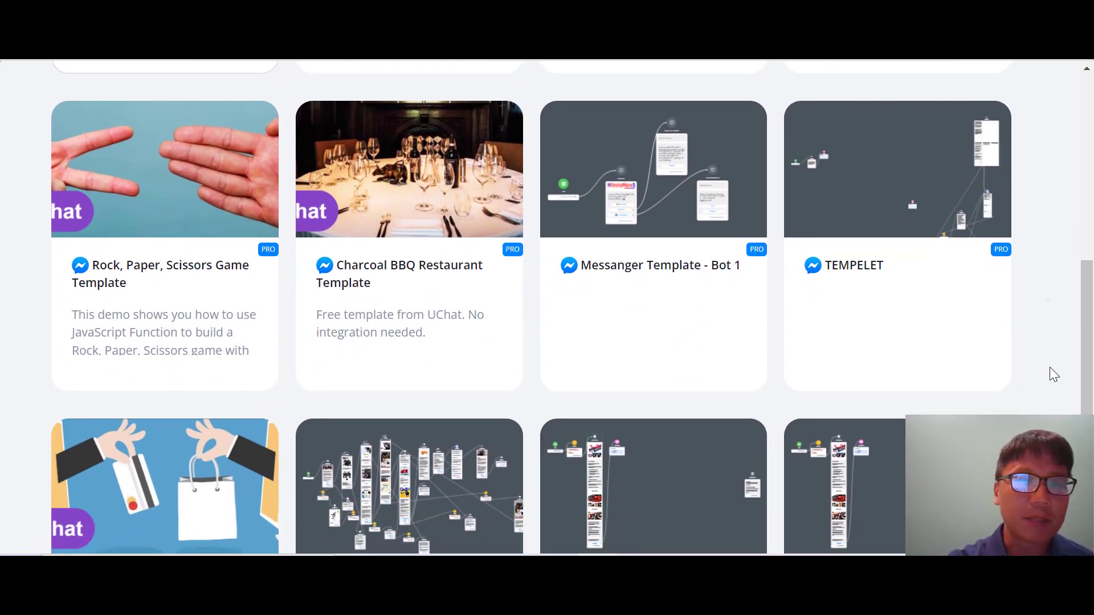
{"action": "scroll", "coordinate": [1050, 368], "scroll_direction": "down", "scroll_amount": 2}
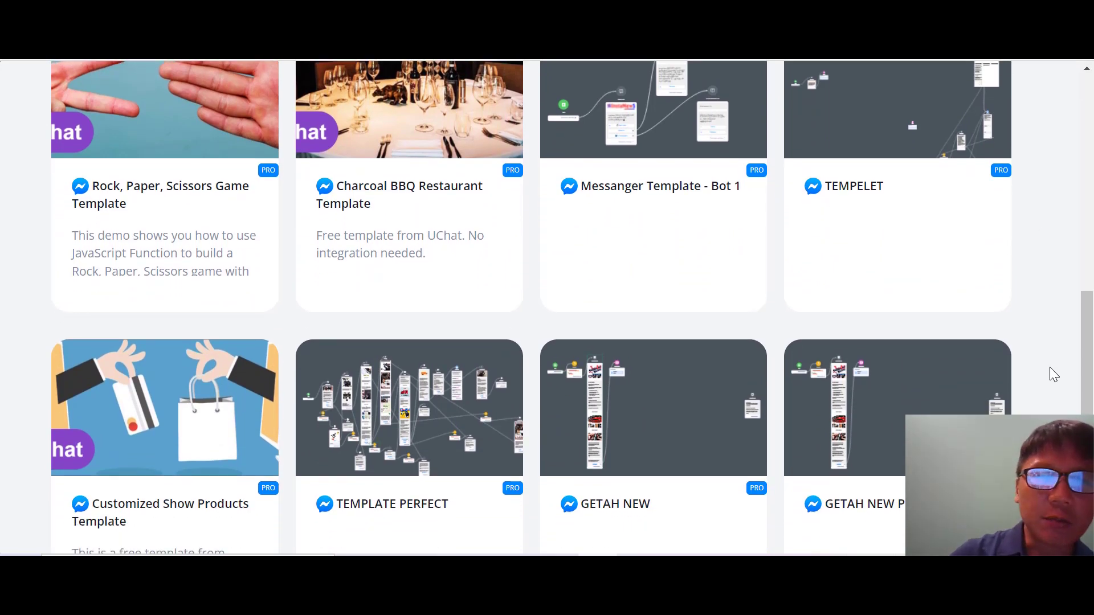
{"action": "scroll", "coordinate": [1051, 368], "scroll_direction": "down", "scroll_amount": 1}
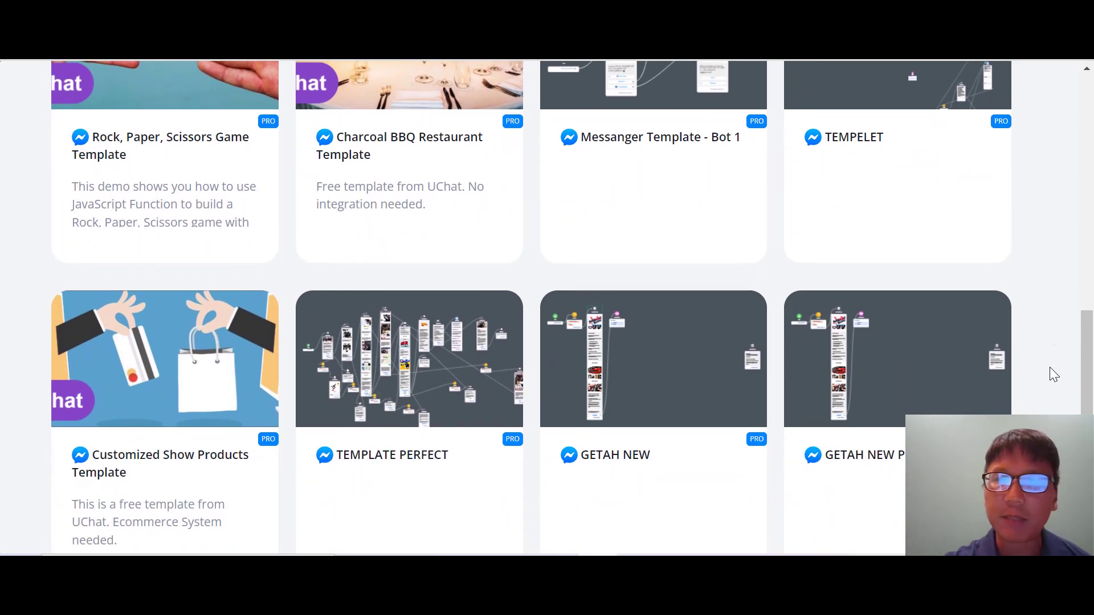
{"action": "scroll", "coordinate": [1049, 373], "scroll_direction": "down", "scroll_amount": 1}
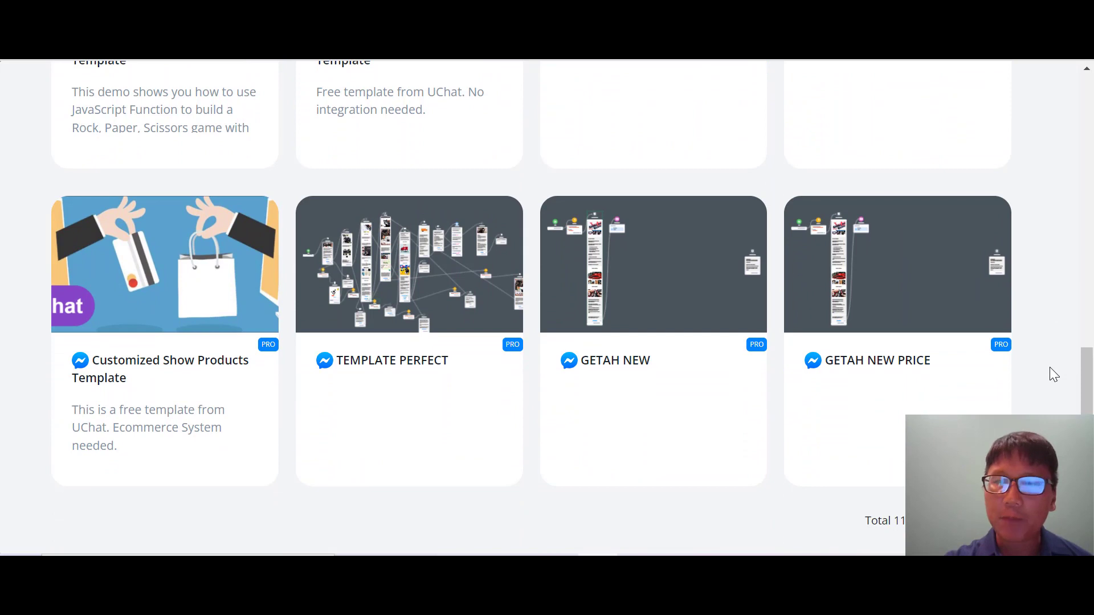
{"action": "scroll", "coordinate": [1050, 367], "scroll_direction": "up", "scroll_amount": 1}
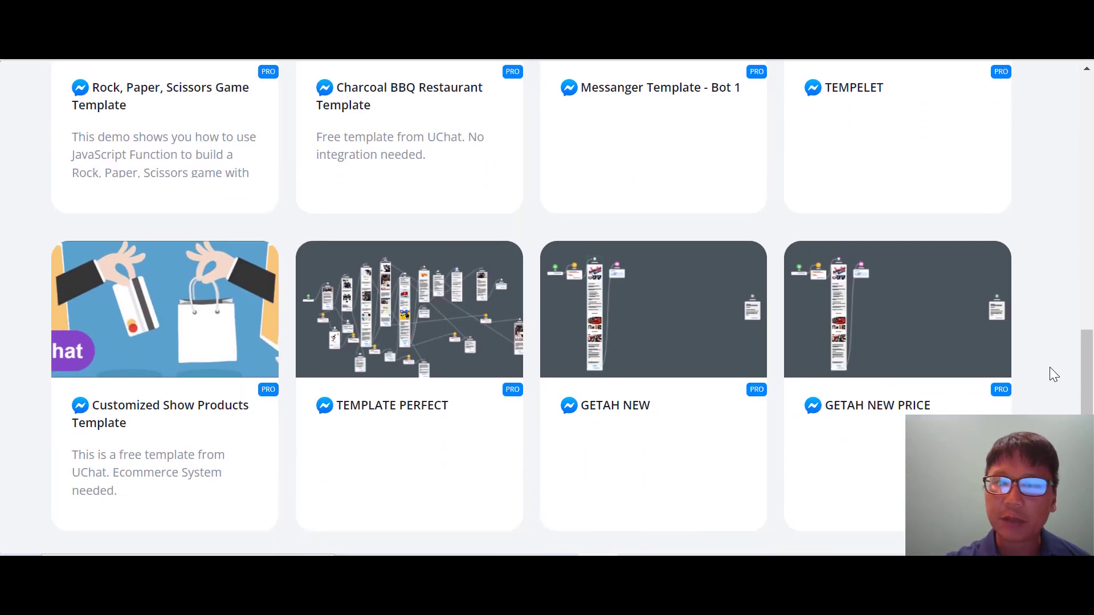
{"action": "scroll", "coordinate": [1050, 374], "scroll_direction": "down", "scroll_amount": 1}
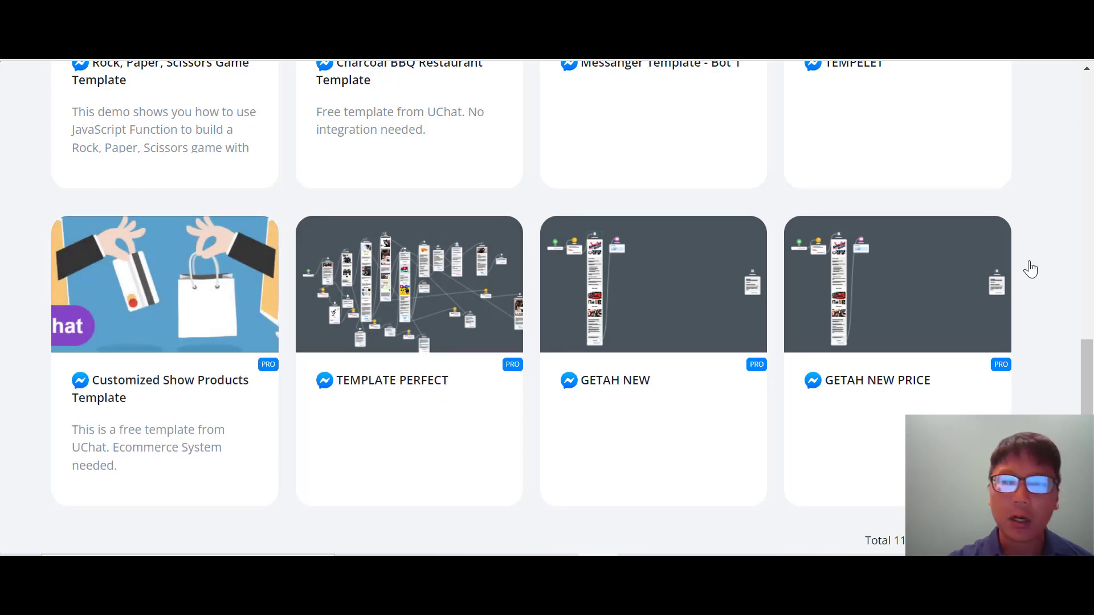
{"action": "scroll", "coordinate": [1030, 269], "scroll_direction": "up", "scroll_amount": 15}
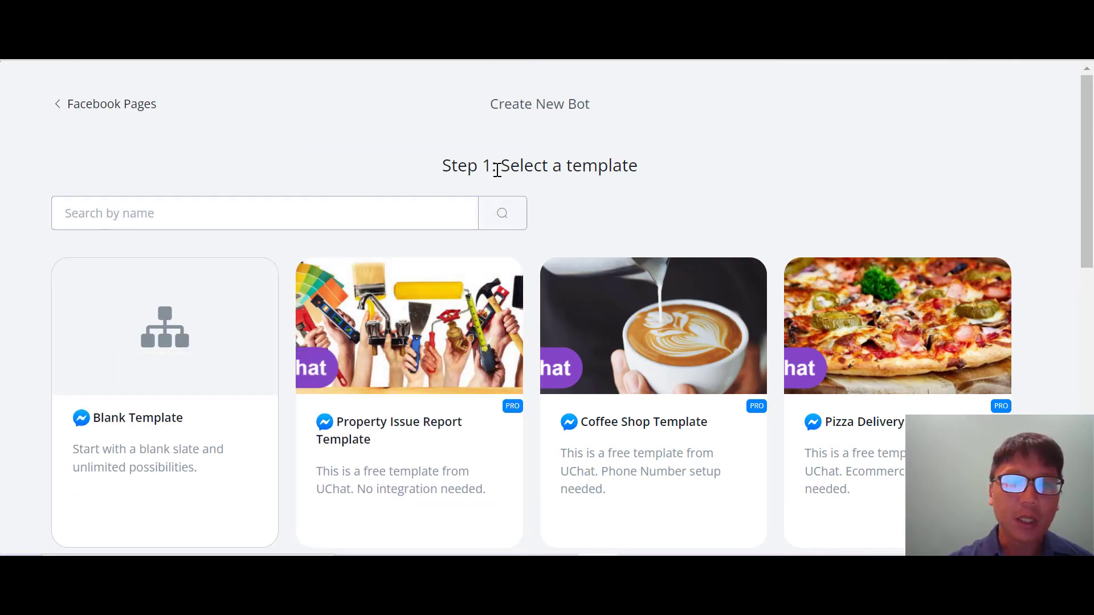
{"action": "mouse_move", "coordinate": [326, 347]}
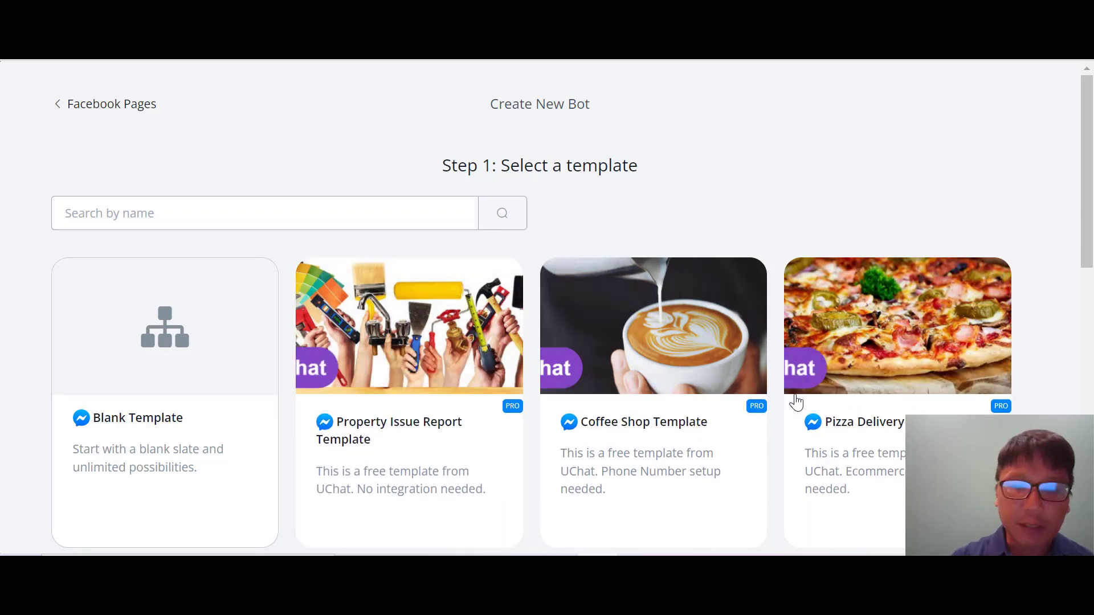
{"action": "mouse_move", "coordinate": [164, 410]}
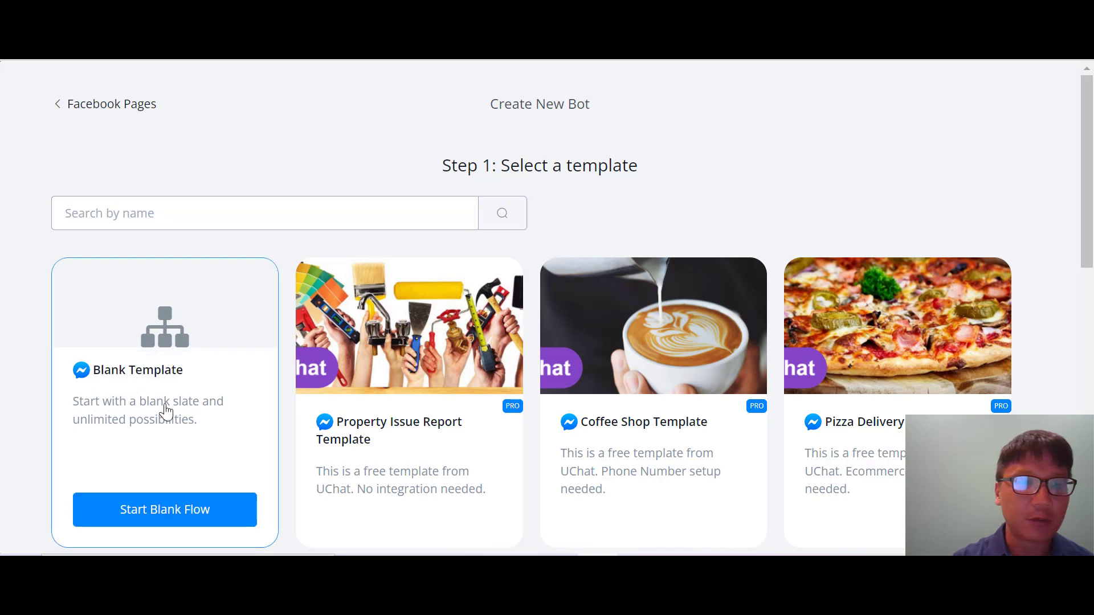
{"action": "left_click", "coordinate": [174, 514]}
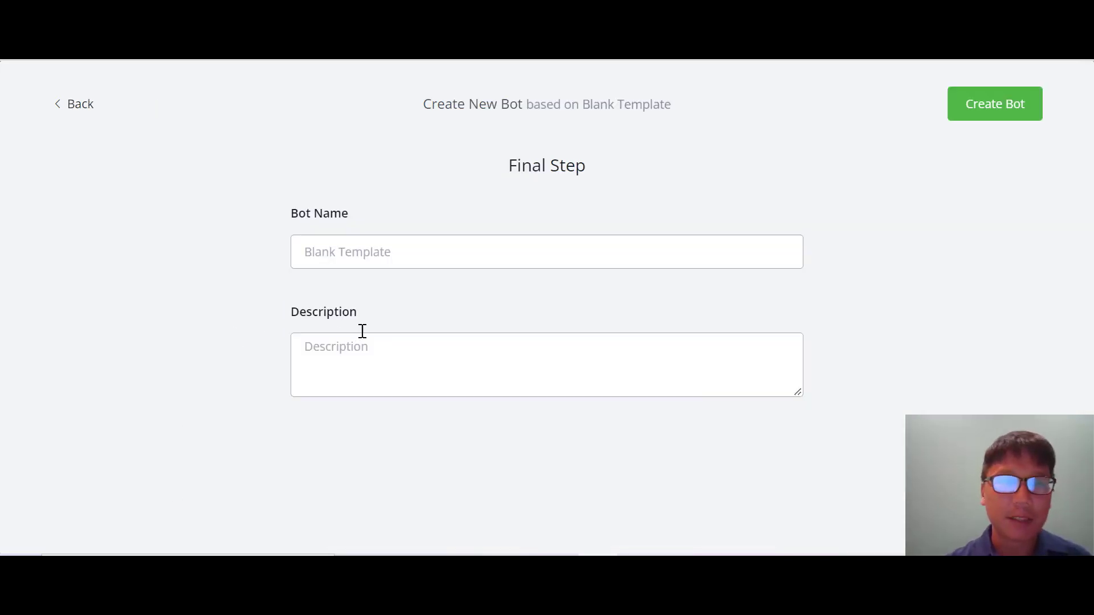
Create the bot named 'mat' with description 'Hi', then dismiss the flow builder tour.
{"action": "left_click", "coordinate": [403, 250]}
{"action": "type", "text": "matthew"}
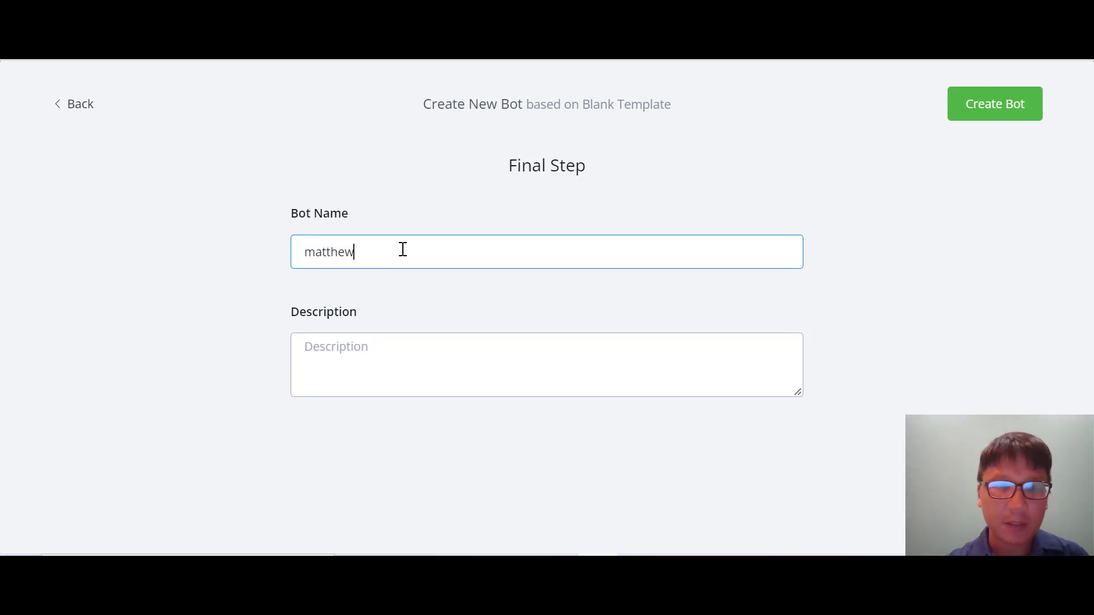
{"action": "left_click", "coordinate": [370, 336]}
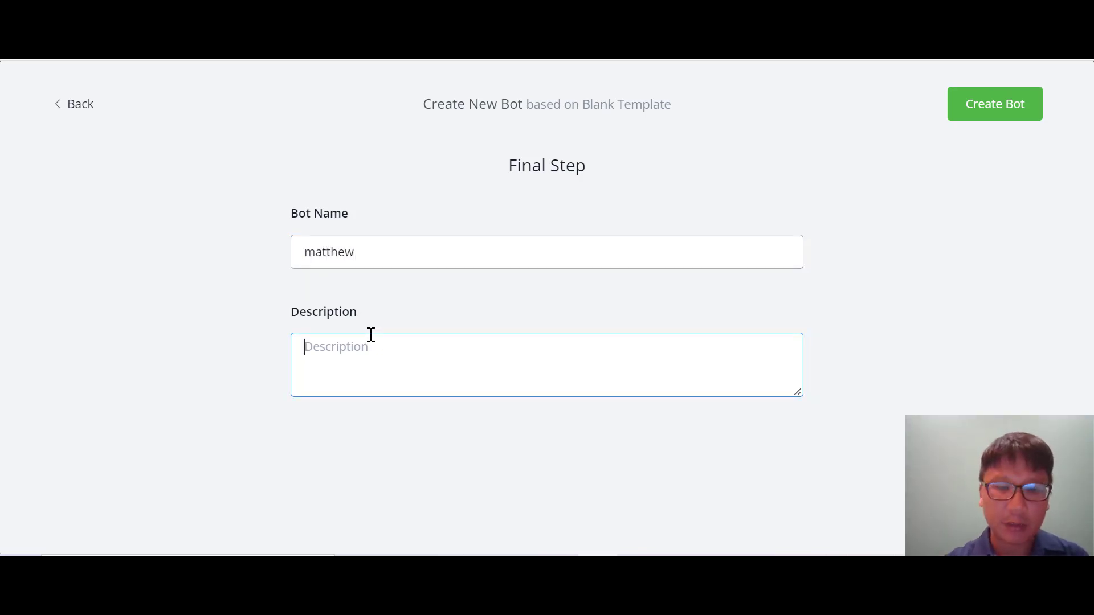
{"action": "type", "text": "Hi"}
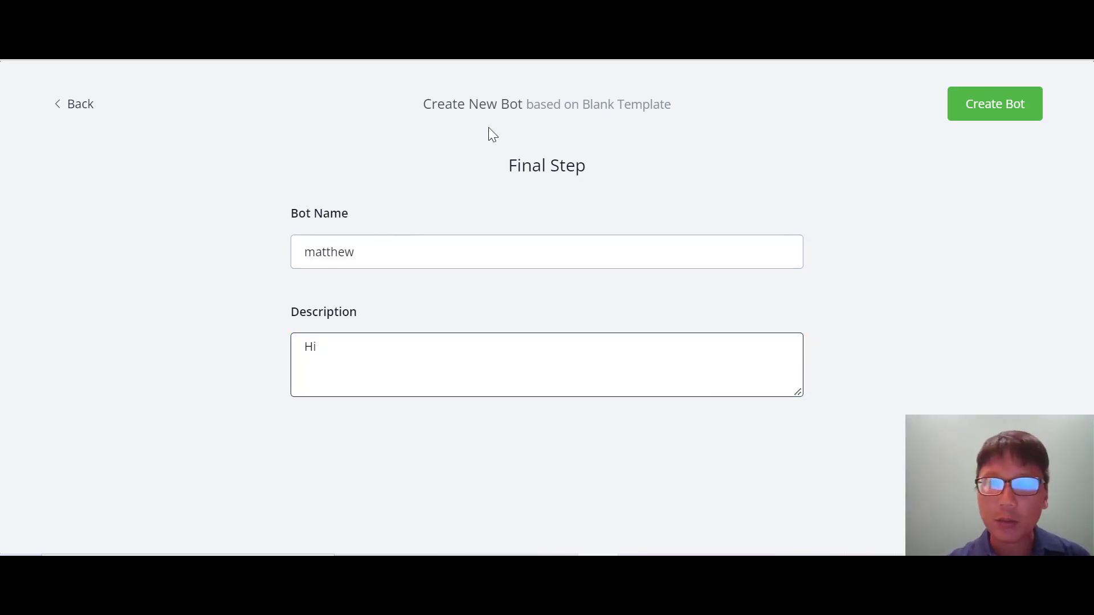
{"action": "left_click", "coordinate": [1007, 108]}
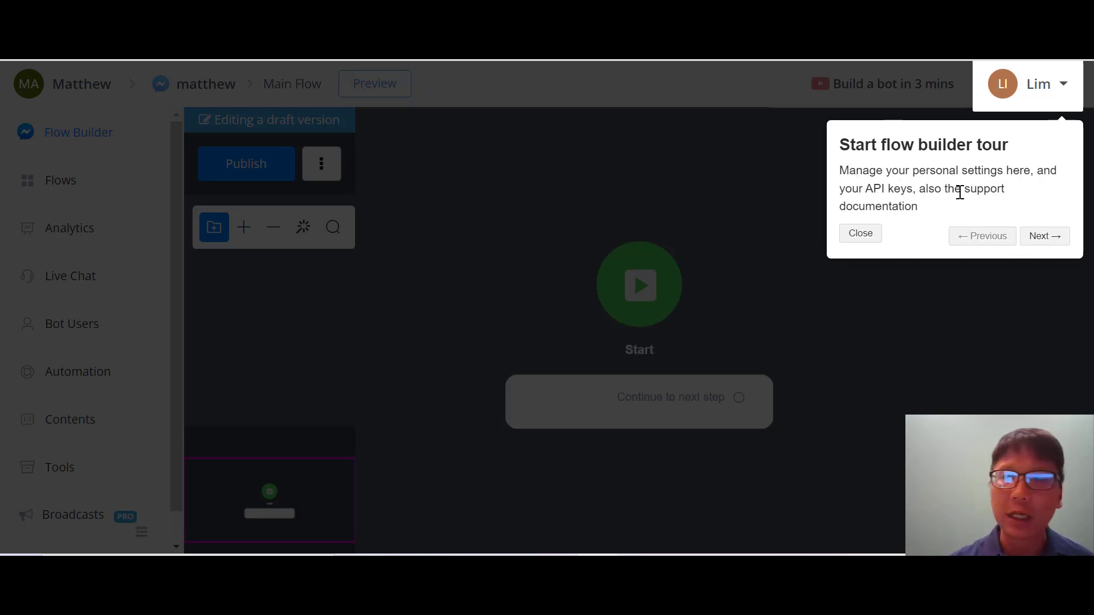
{"action": "left_click", "coordinate": [861, 234]}
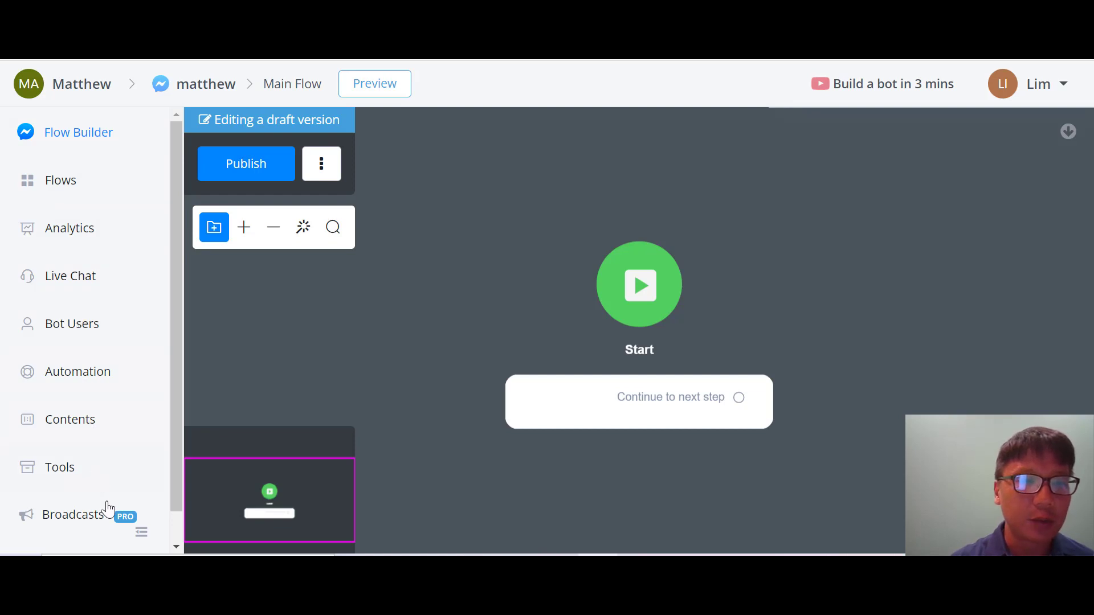
Dismiss the browser context menu, then open and close the Main Flow options list.
{"action": "right_click", "coordinate": [172, 484]}
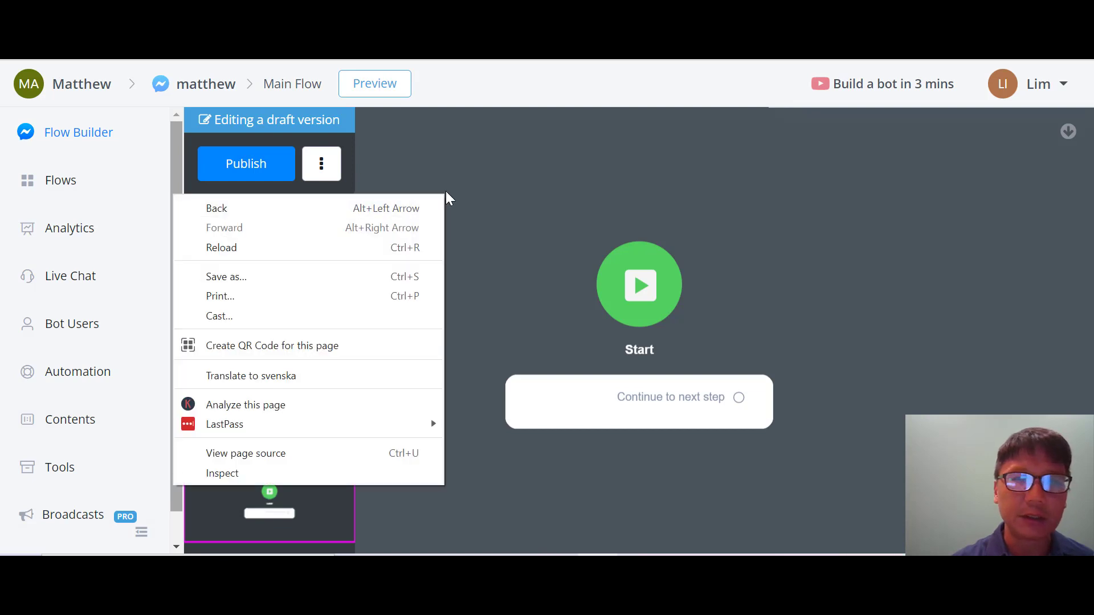
{"action": "left_click", "coordinate": [460, 187]}
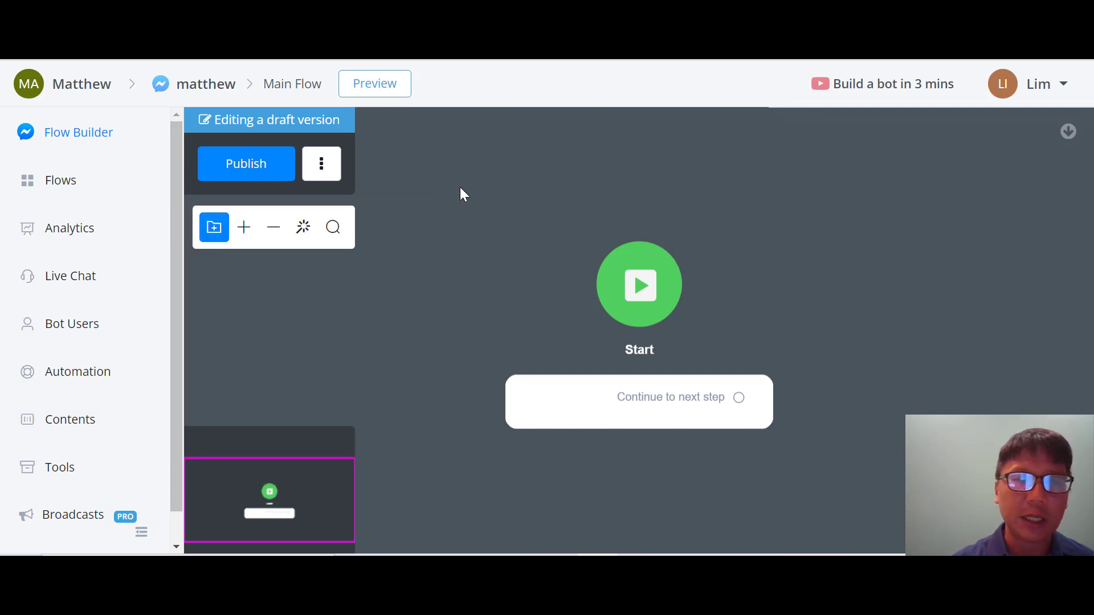
{"action": "left_click", "coordinate": [327, 175]}
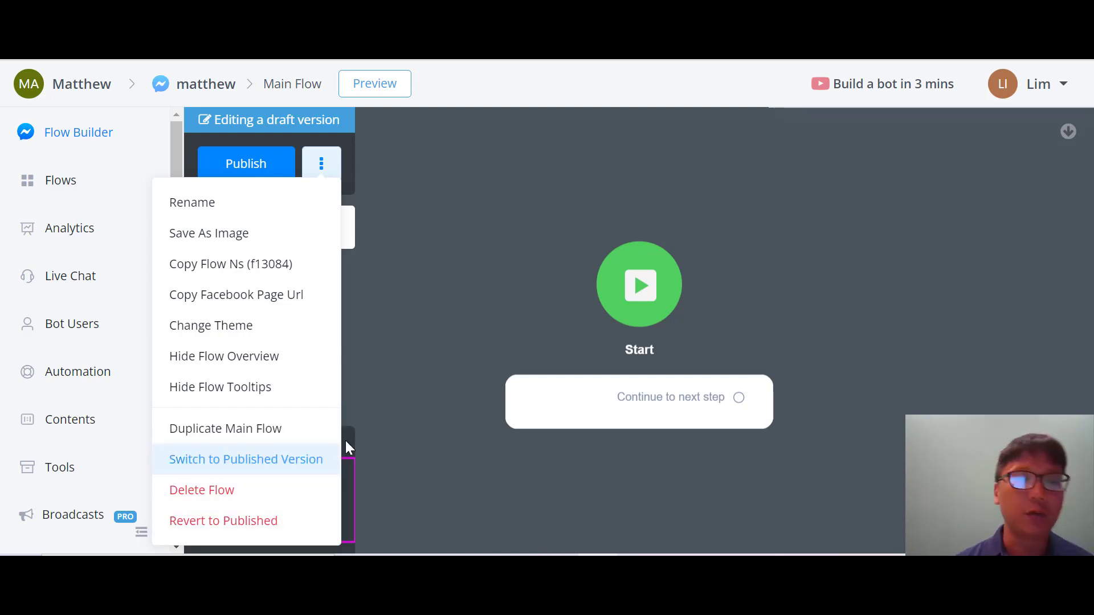
{"action": "left_click", "coordinate": [376, 279]}
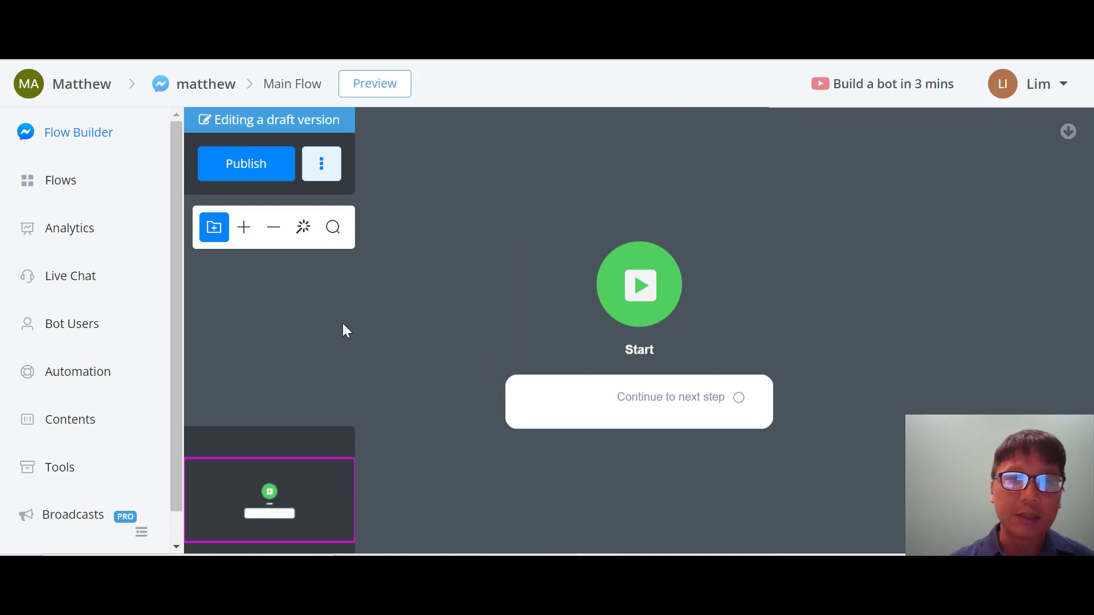
{"action": "left_click", "coordinate": [242, 227]}
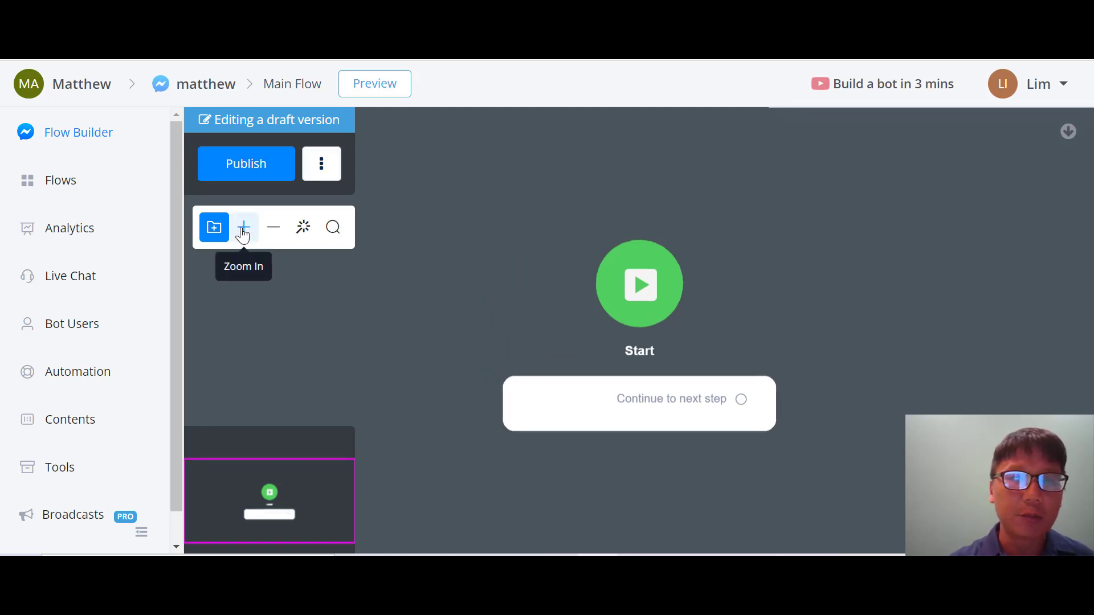
{"action": "left_click", "coordinate": [276, 230]}
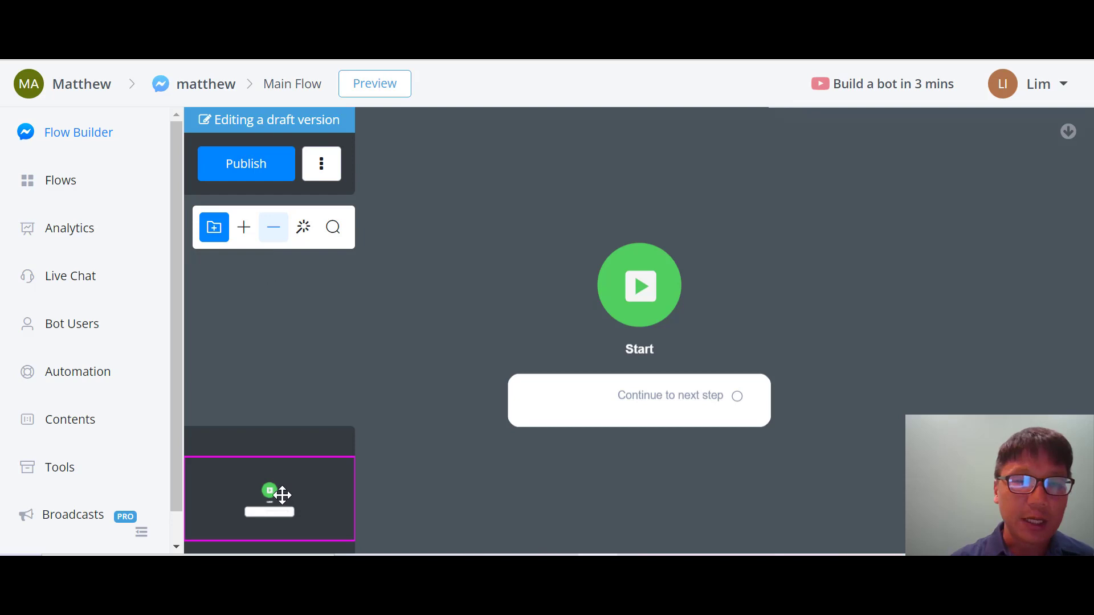
{"action": "left_click_drag", "start_coordinate": [286, 493], "coordinate": [307, 483]}
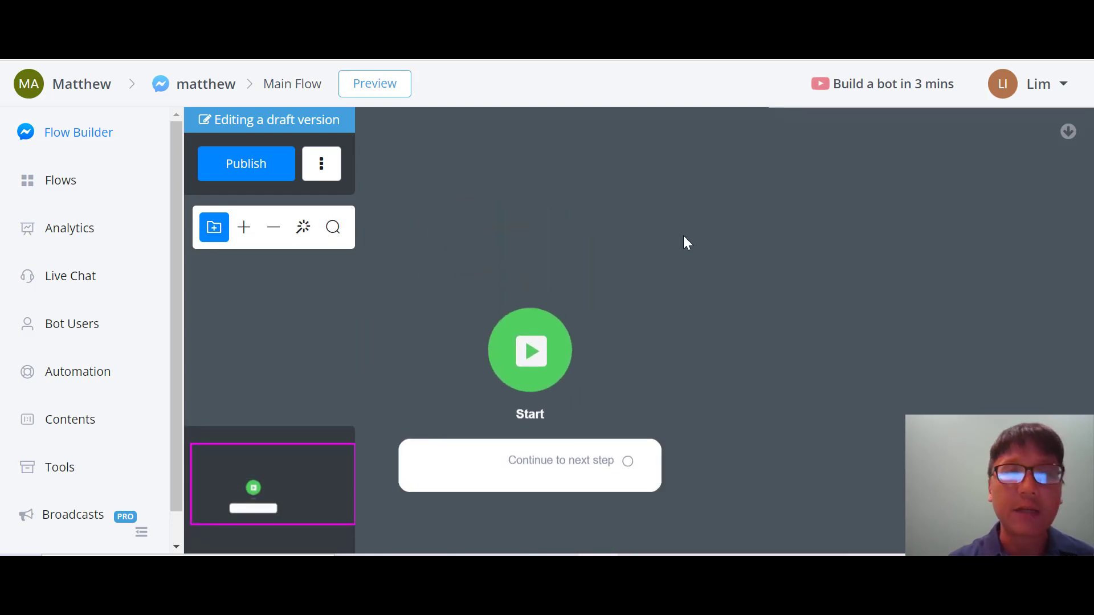
{"action": "mouse_move", "coordinate": [301, 489]}
{"action": "left_mouse_down"}
{"action": "mouse_move", "coordinate": [268, 484]}
{"action": "mouse_move", "coordinate": [301, 495]}
{"action": "left_mouse_up"}
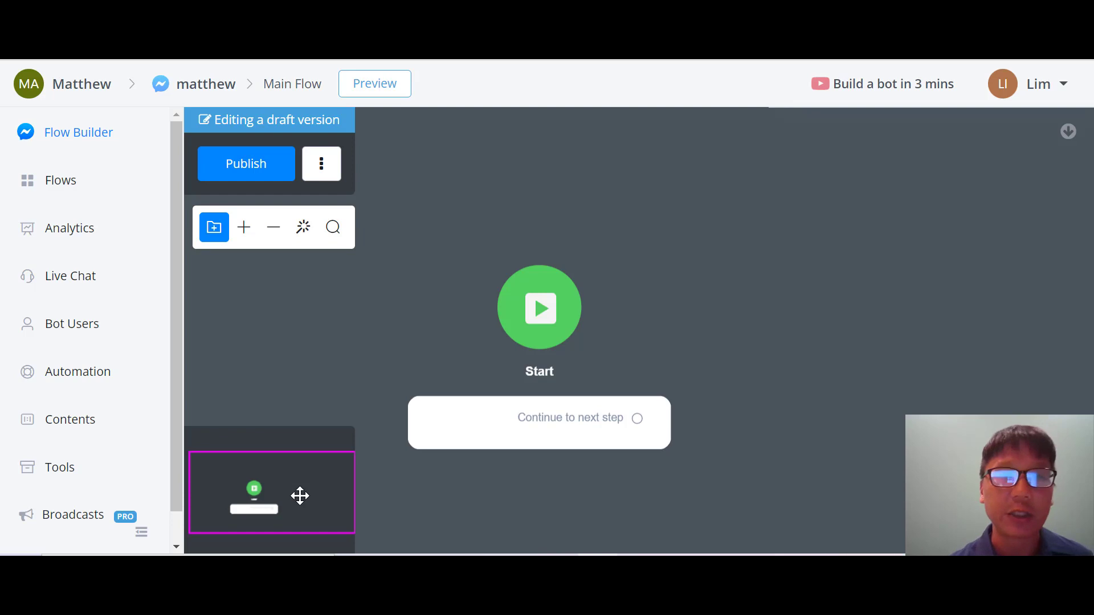
{"action": "left_click_drag", "start_coordinate": [300, 496], "coordinate": [294, 512]}
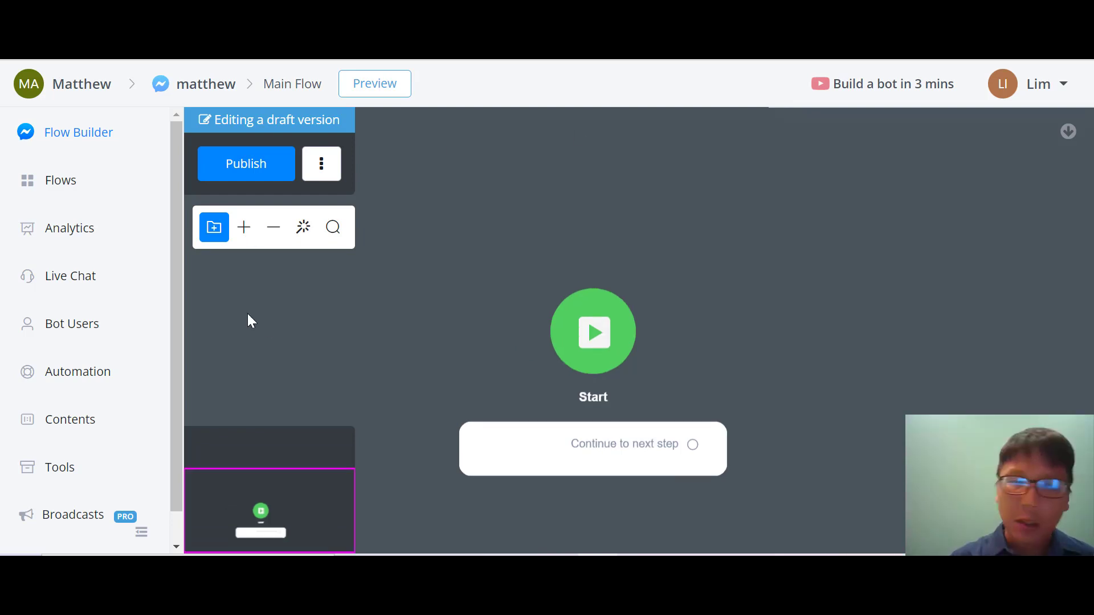
Add a Send Message #1 step and preview its Card, Rich Media and Ecommerce options.
{"action": "left_click", "coordinate": [213, 231]}
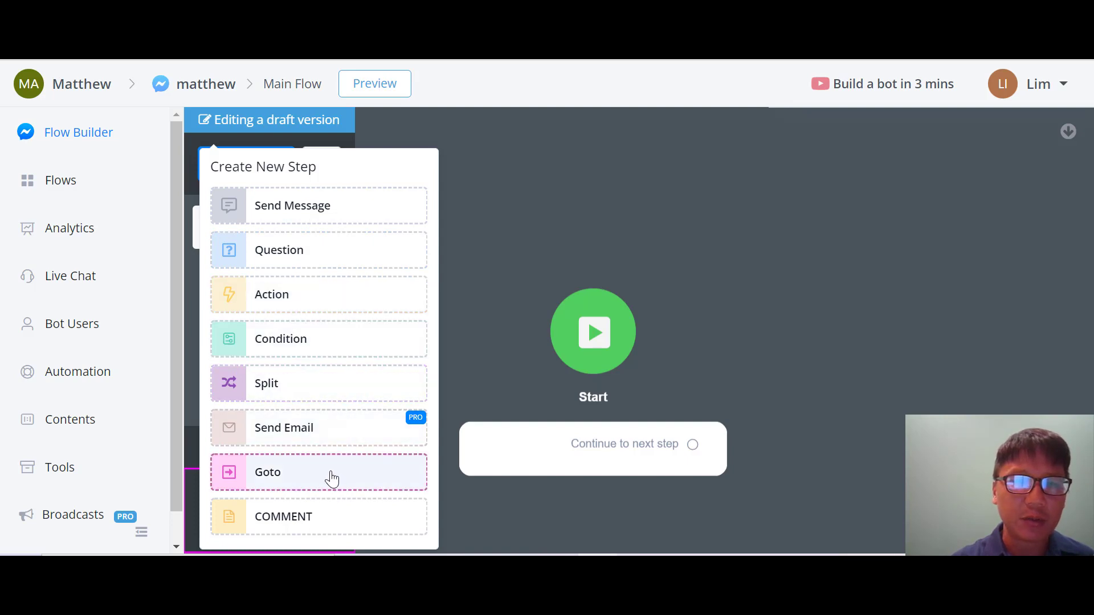
{"action": "left_click", "coordinate": [284, 210]}
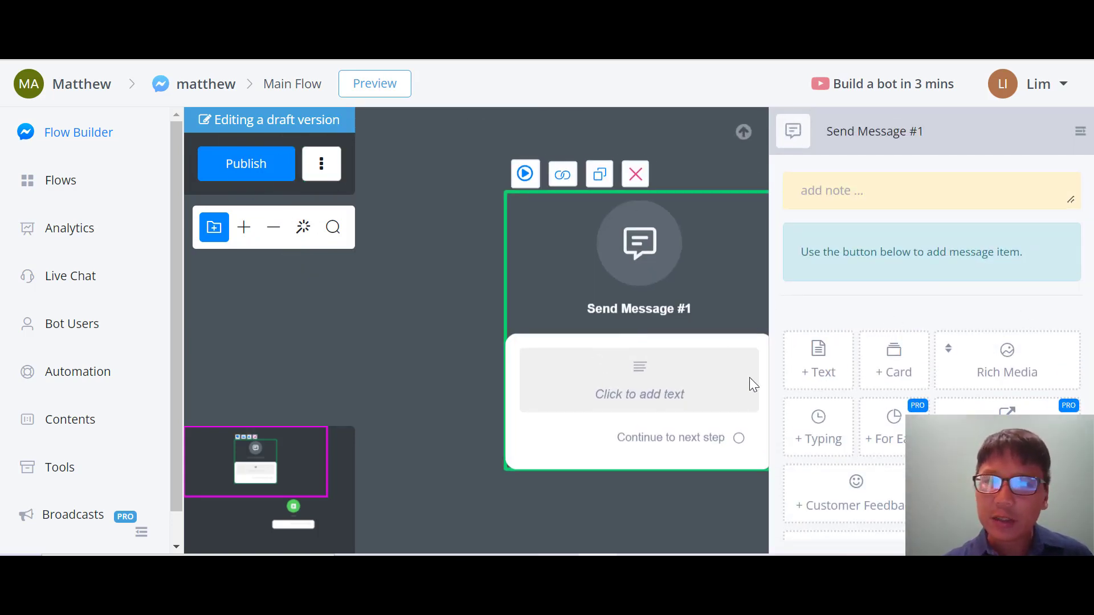
{"action": "mouse_move", "coordinate": [894, 369]}
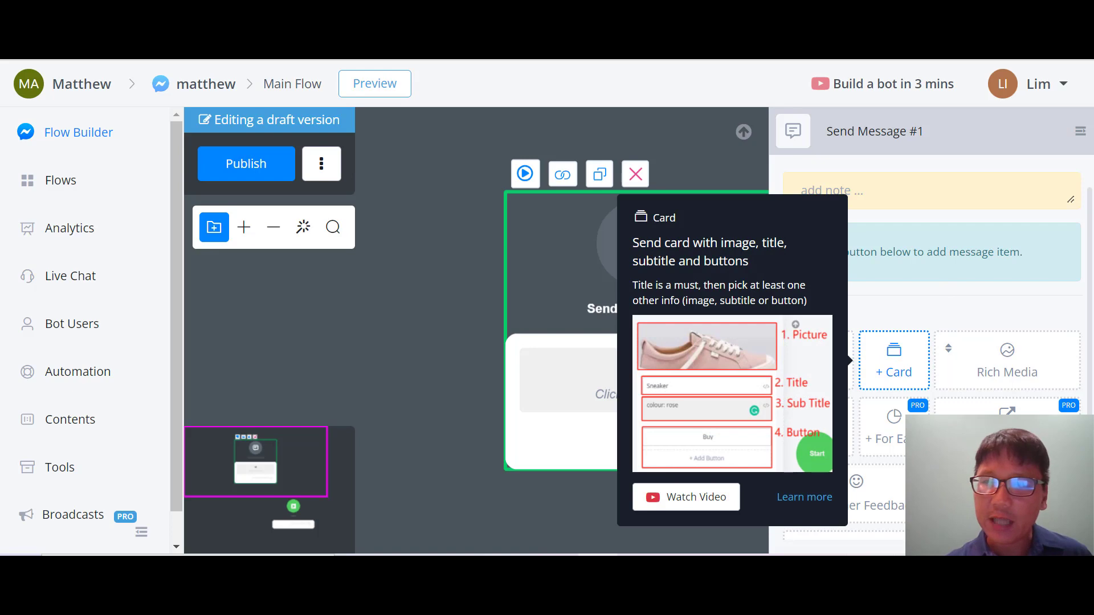
{"action": "left_click", "coordinate": [1036, 379]}
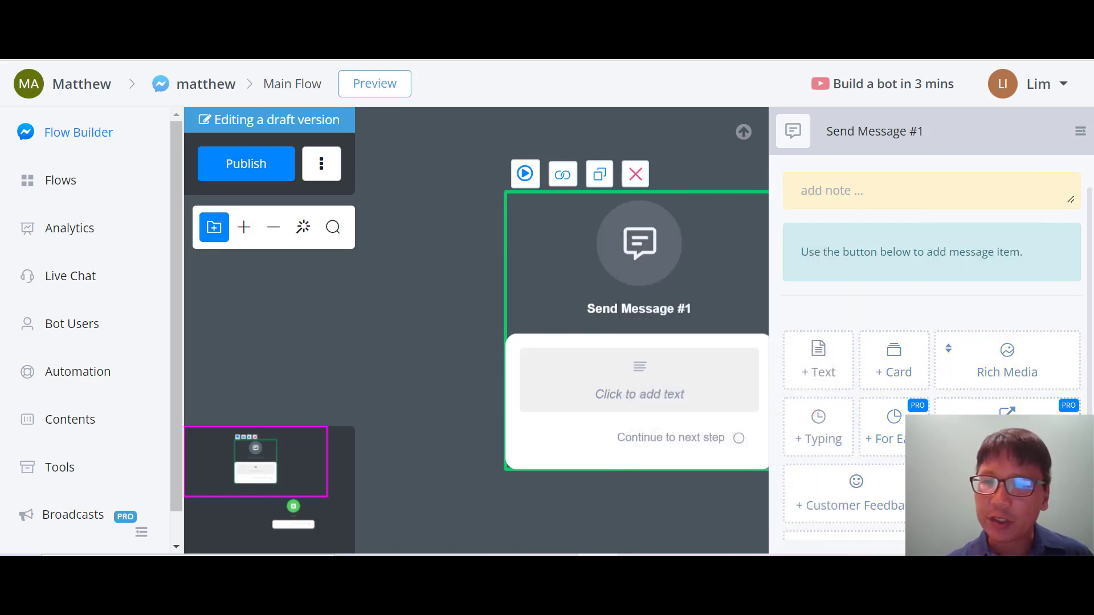
{"action": "scroll", "coordinate": [1013, 278], "scroll_direction": "down", "scroll_amount": 3}
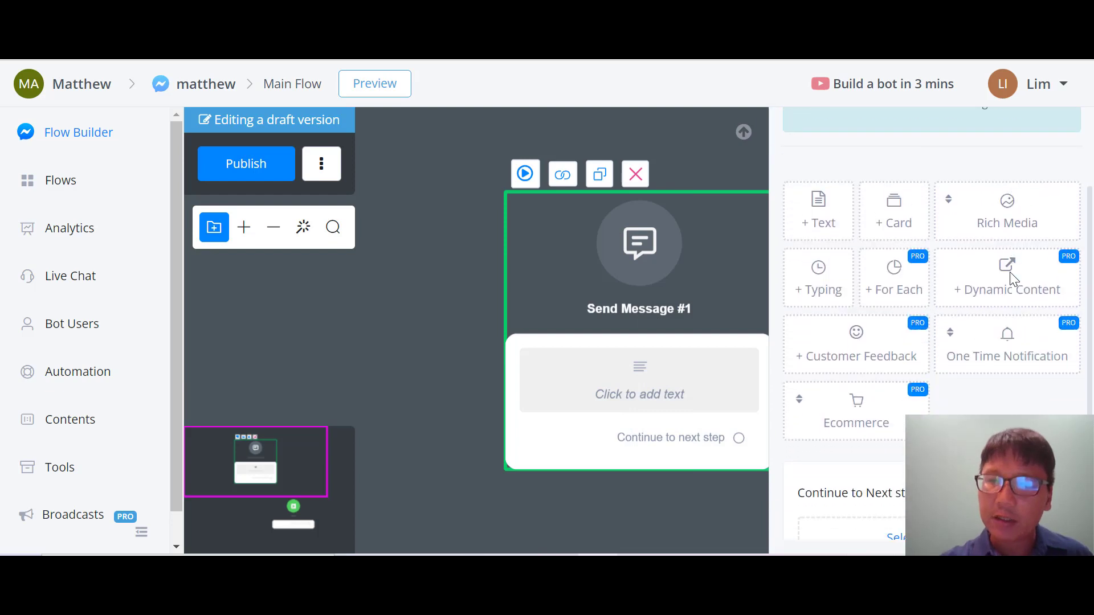
{"action": "left_click", "coordinate": [858, 415]}
{"action": "scroll", "coordinate": [869, 416], "scroll_direction": "down", "scroll_amount": 1}
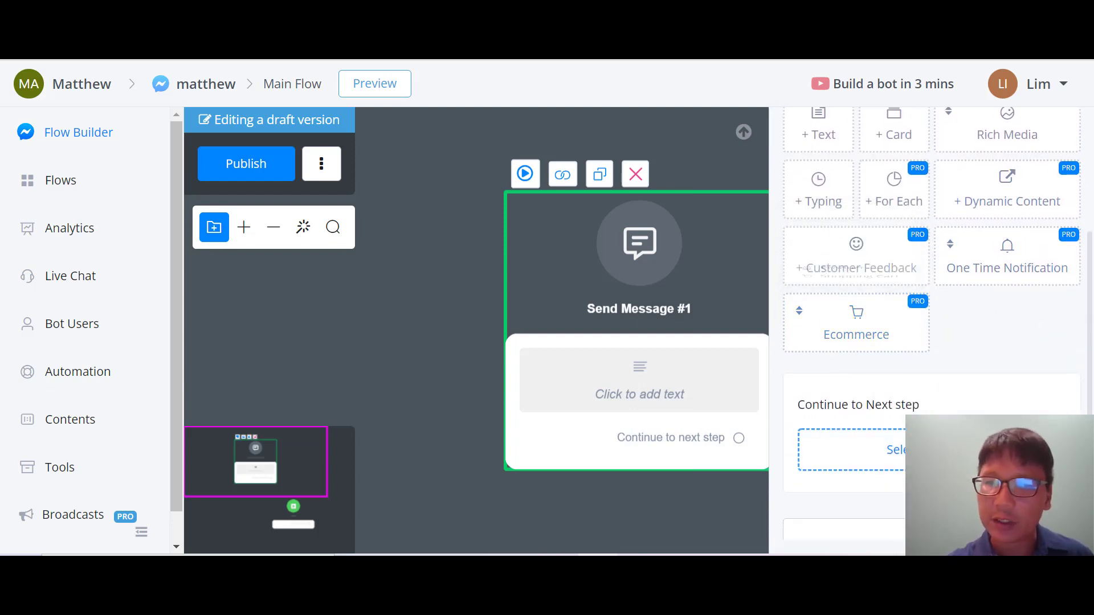
{"action": "scroll", "coordinate": [994, 315], "scroll_direction": "up", "scroll_amount": 3}
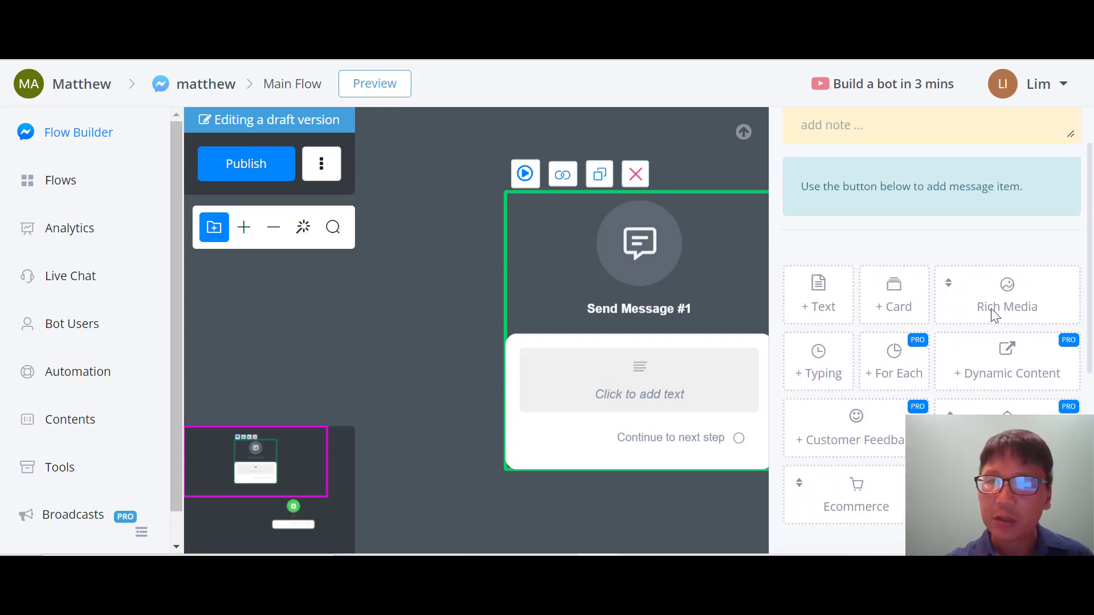
Give Send Message #1 the text 'How Are You' and attach a saved New Button #1.
{"action": "left_click", "coordinate": [828, 292]}
{"action": "type", "text": "How Are You"}
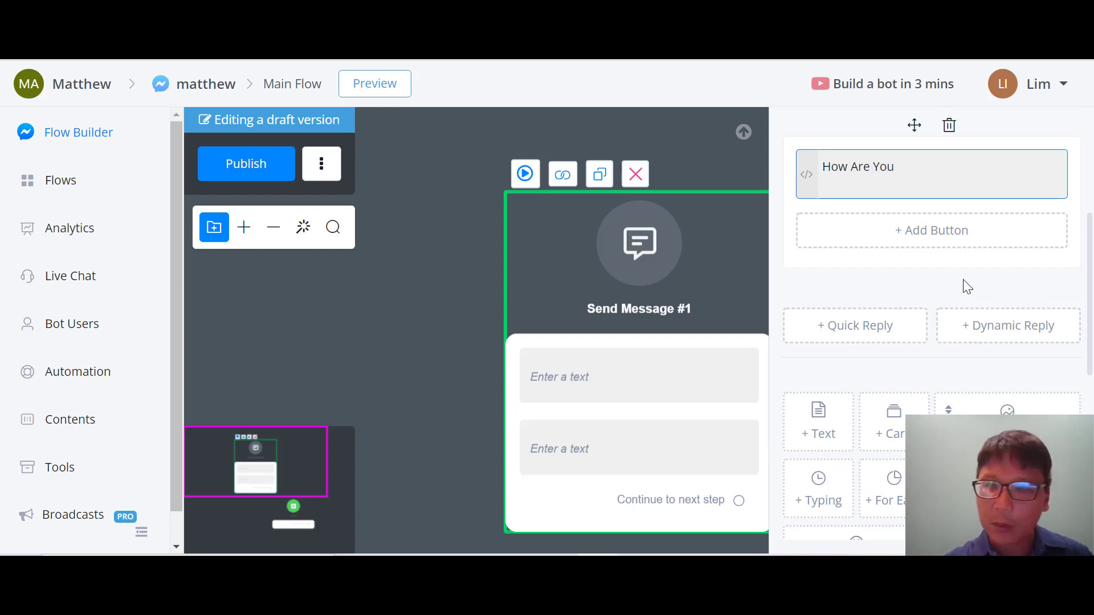
{"action": "left_click", "coordinate": [968, 286]}
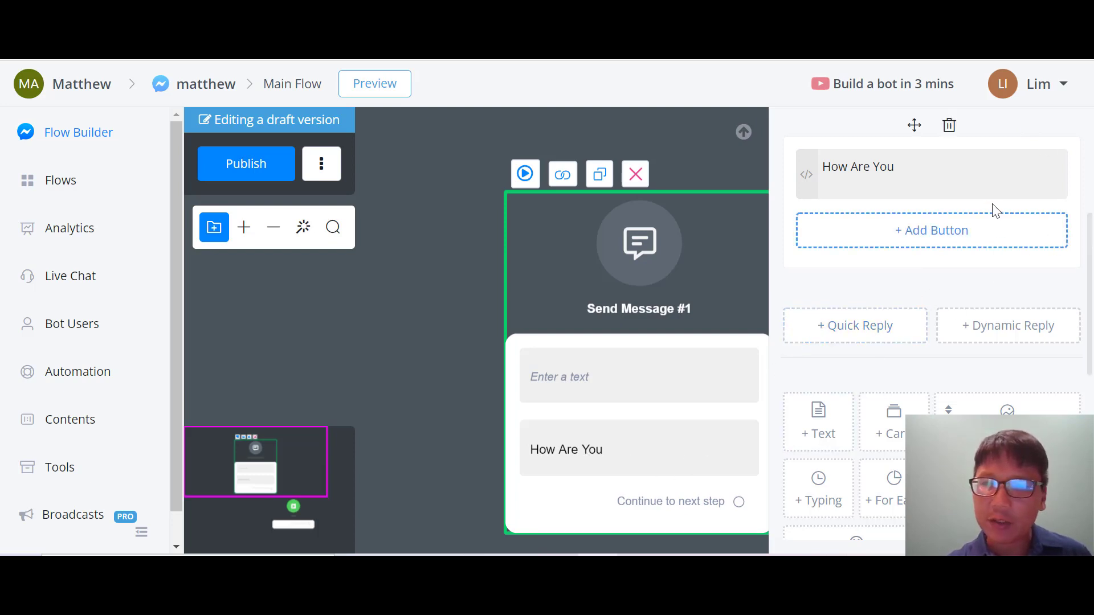
{"action": "left_click", "coordinate": [947, 244]}
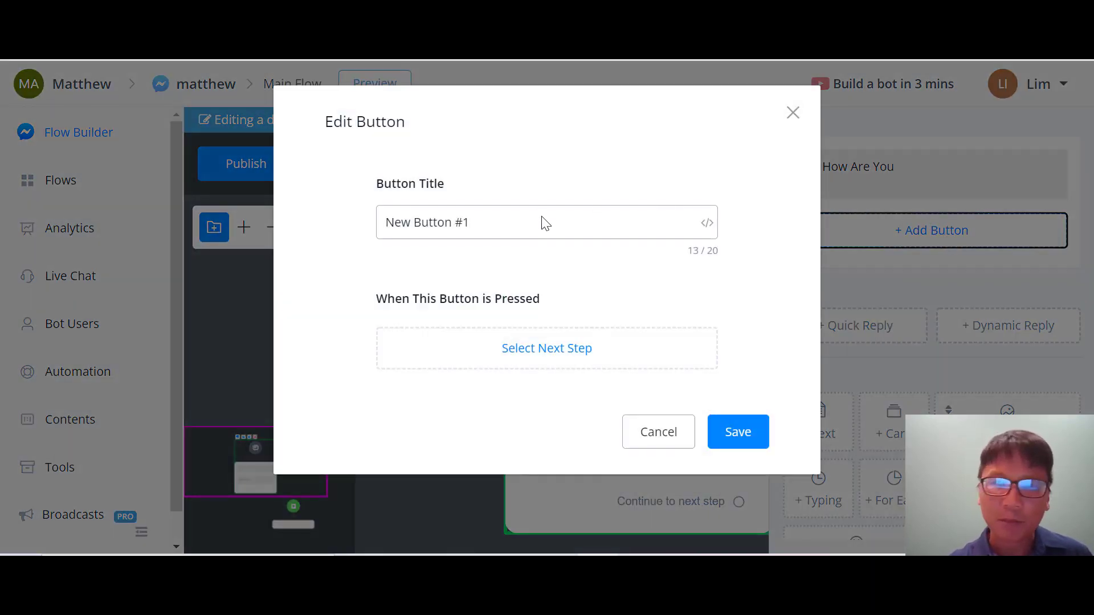
{"action": "left_click", "coordinate": [728, 436]}
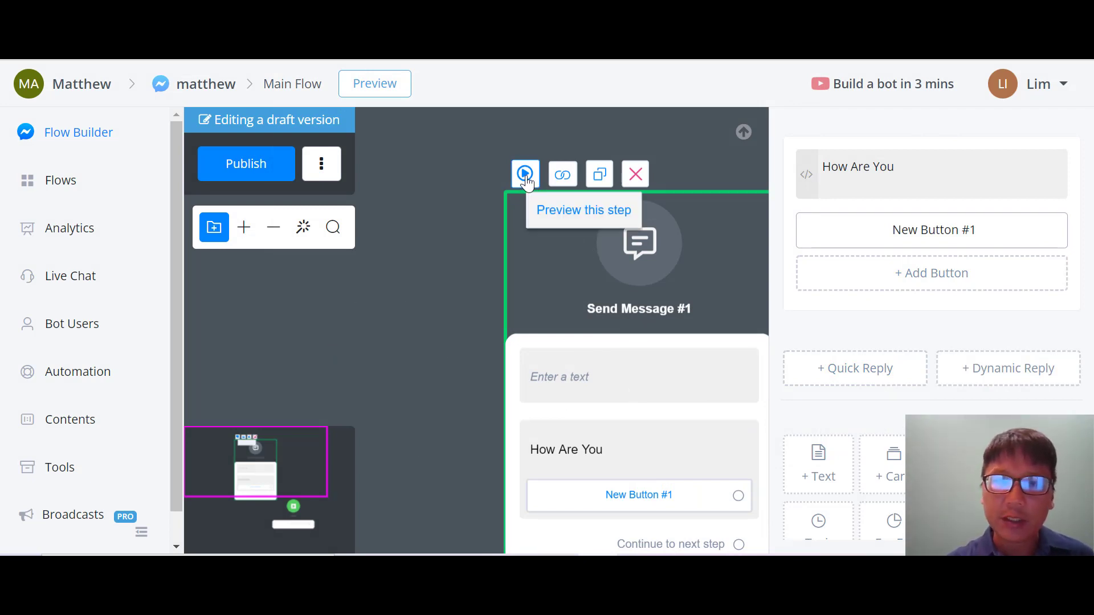
Auto-arrange the Main Flow so Start stacks directly above Send Message #1.
{"action": "left_click", "coordinate": [566, 181]}
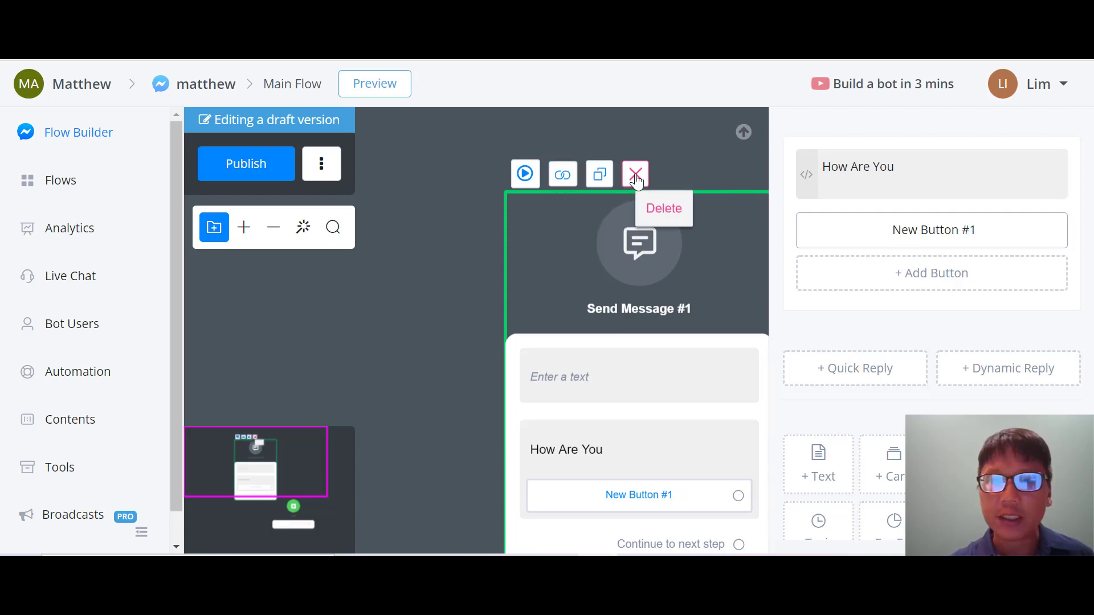
{"action": "left_click", "coordinate": [402, 293]}
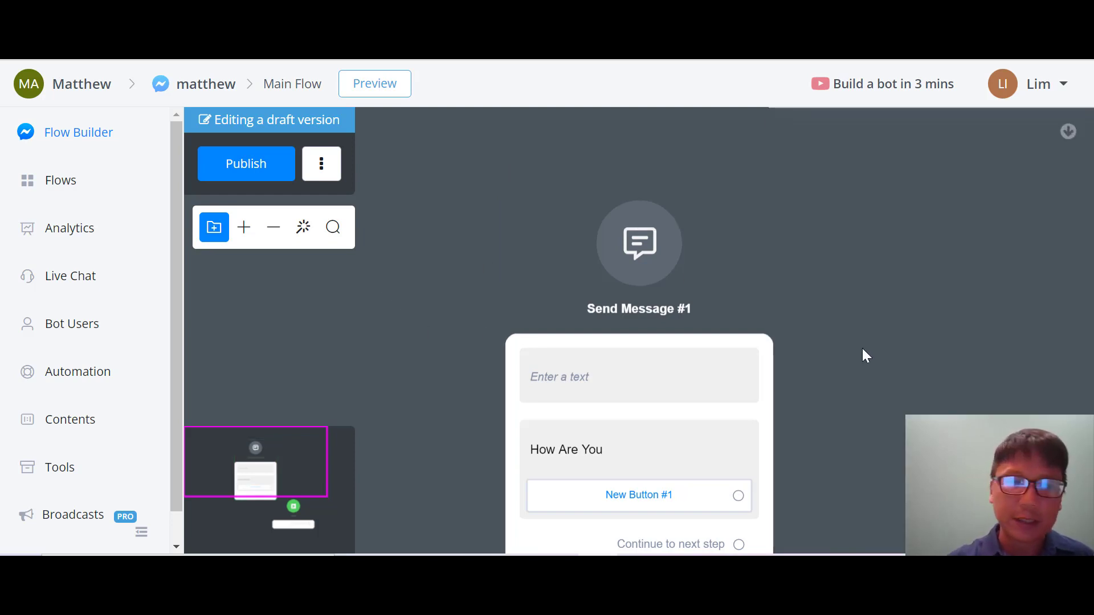
{"action": "left_click_drag", "start_coordinate": [283, 464], "coordinate": [306, 503]}
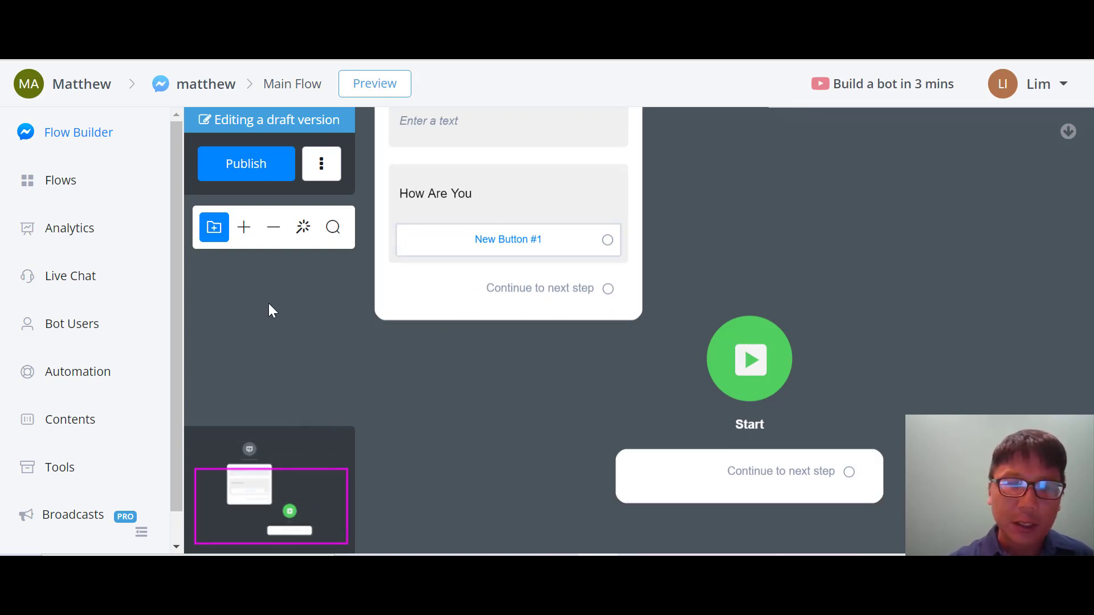
{"action": "left_click", "coordinate": [302, 234]}
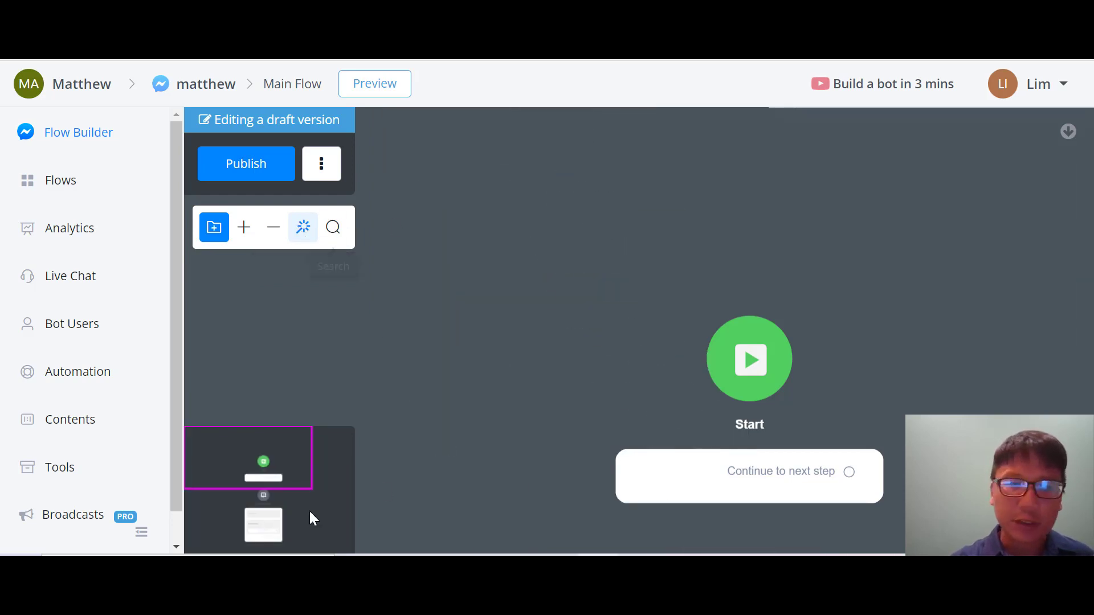
{"action": "left_click_drag", "start_coordinate": [264, 452], "coordinate": [277, 471]}
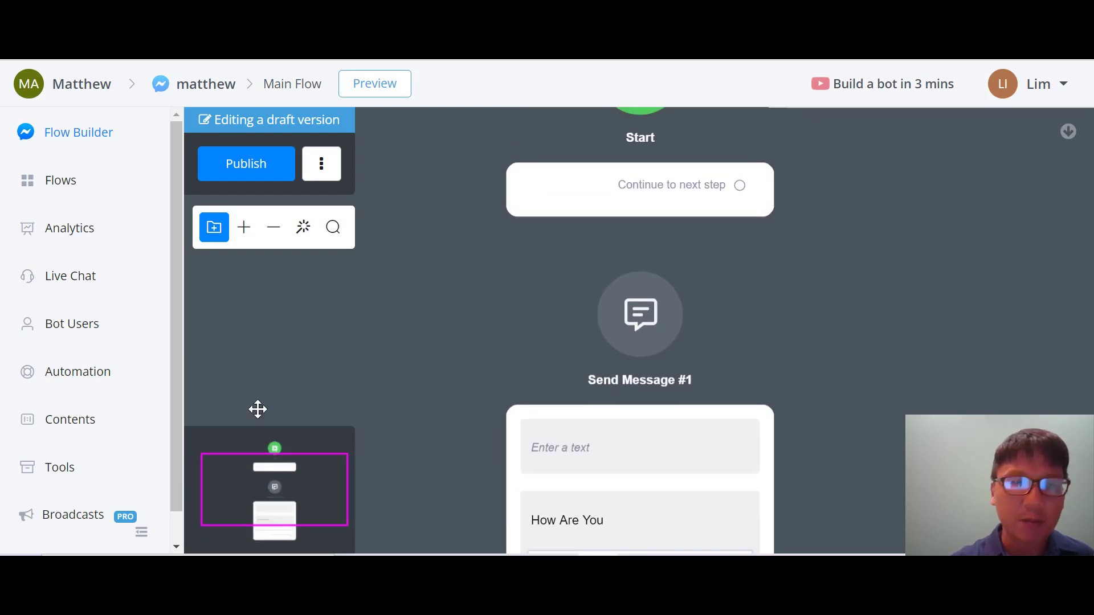
{"action": "left_click", "coordinate": [215, 228]}
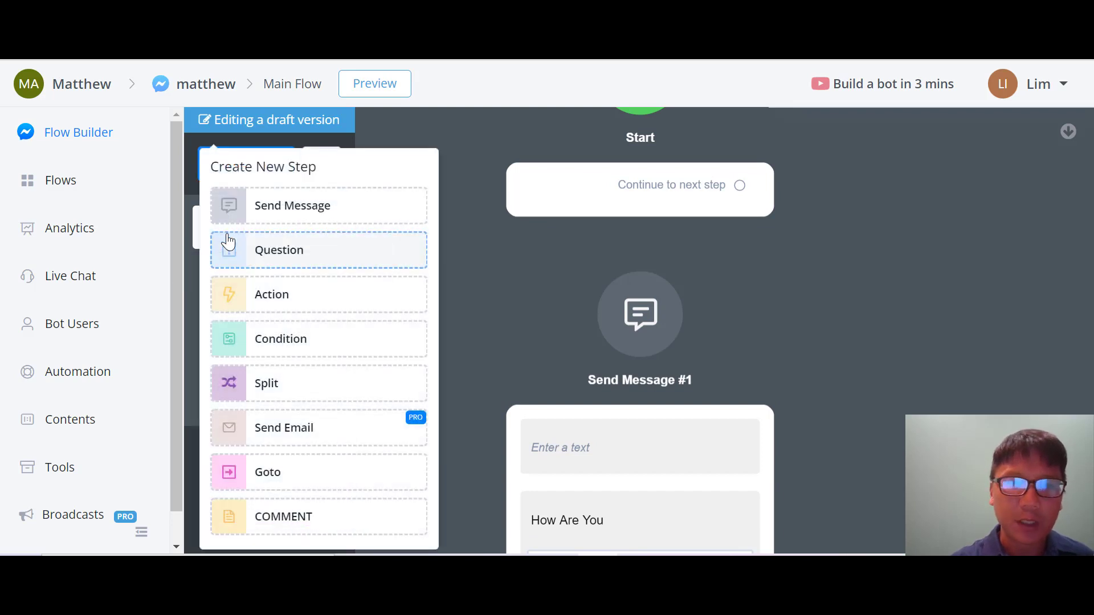
Create a new Action step, Action #1, on the Main Flow.
{"action": "right_click", "coordinate": [282, 301]}
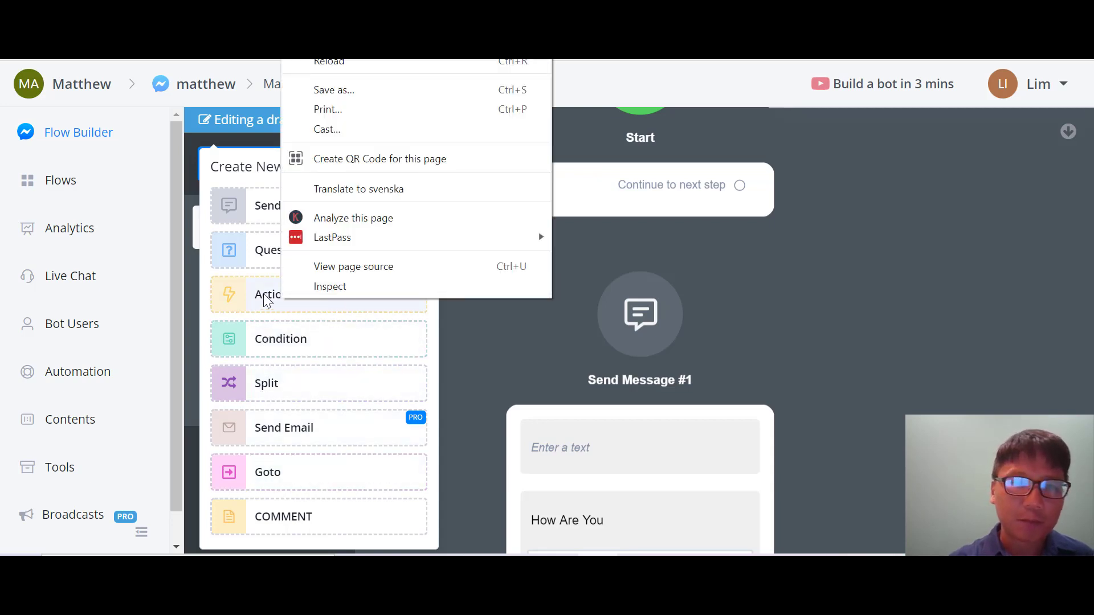
{"action": "left_click", "coordinate": [266, 302]}
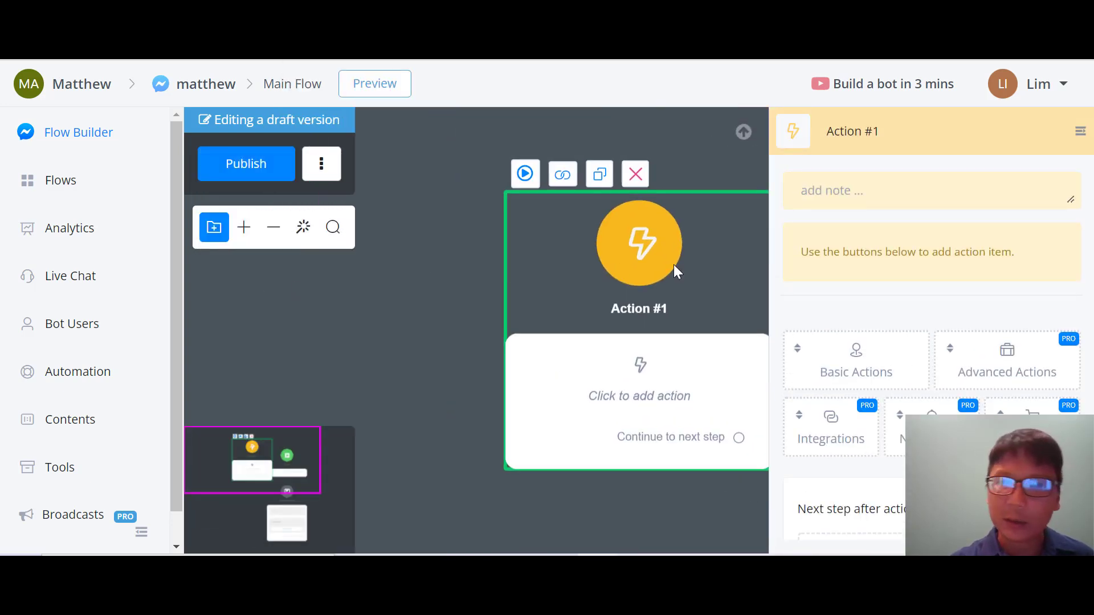